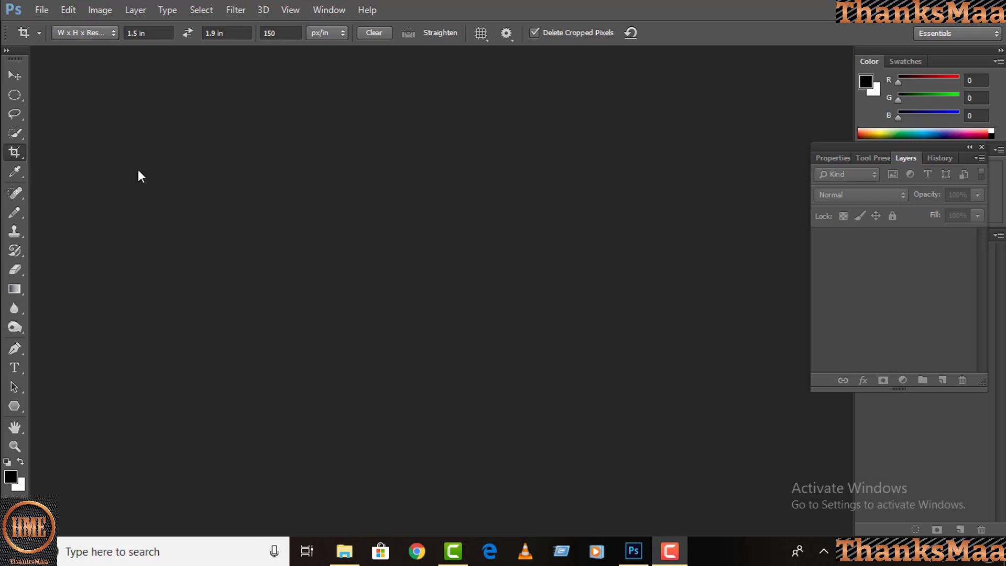
# - Open the IMG_9978 photo from the Apply folder and switch to the Move tool to dismiss the crop frame
pyautogui.click(42, 10)
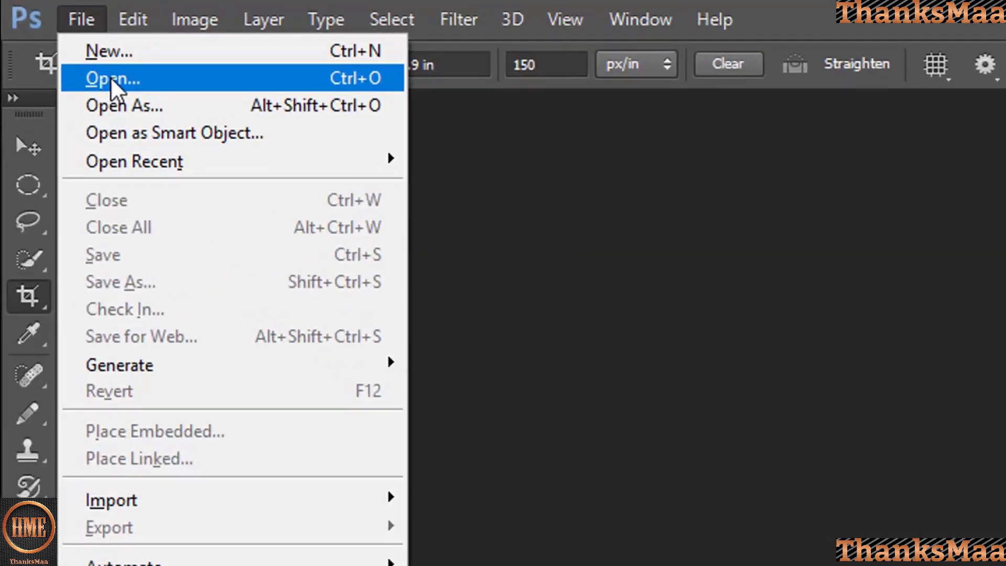
pyautogui.click(110, 78)
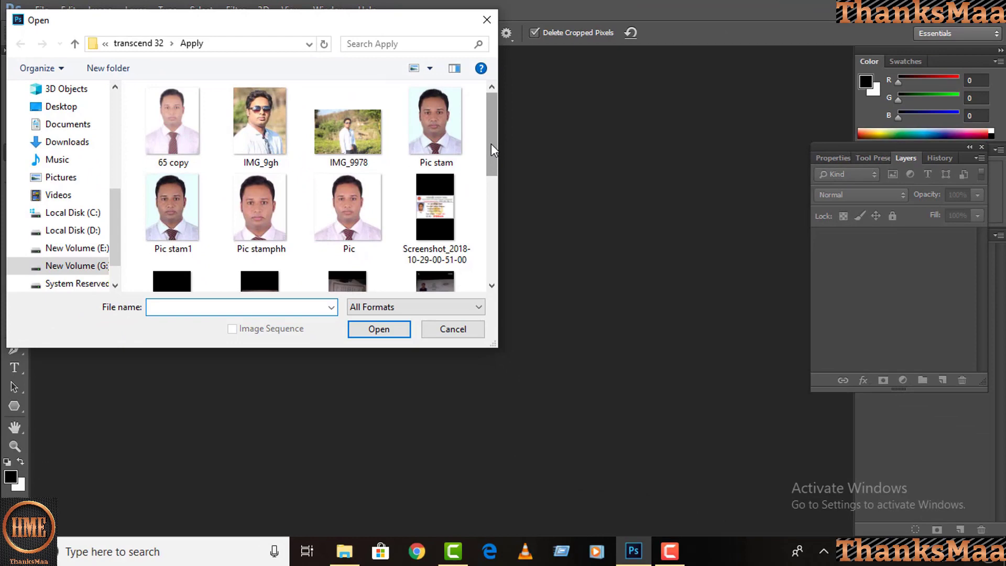
pyautogui.moveTo(593, 173); pyautogui.dragTo(592, 258)
pyautogui.moveTo(492, 219); pyautogui.dragTo(494, 133)
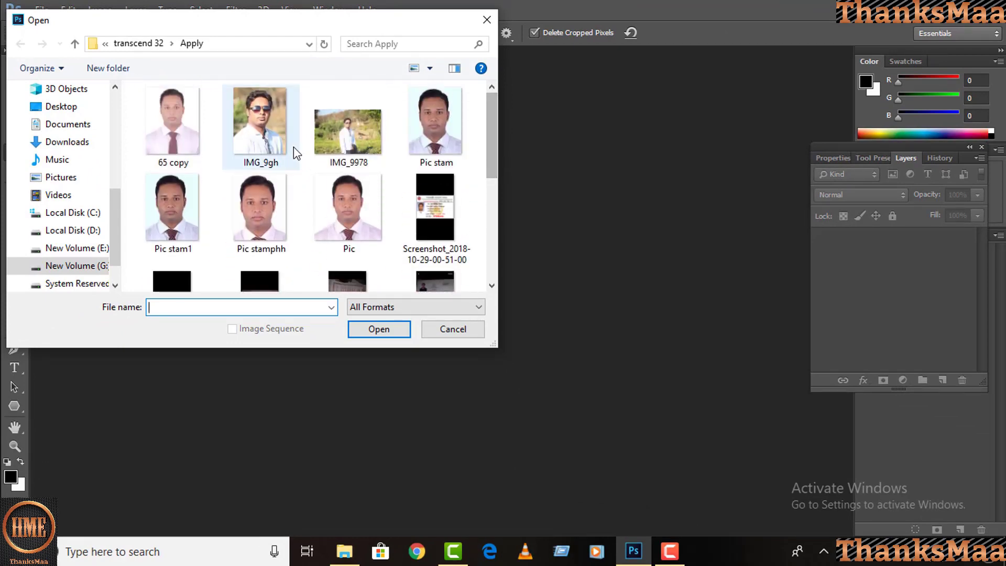
pyautogui.click(332, 138)
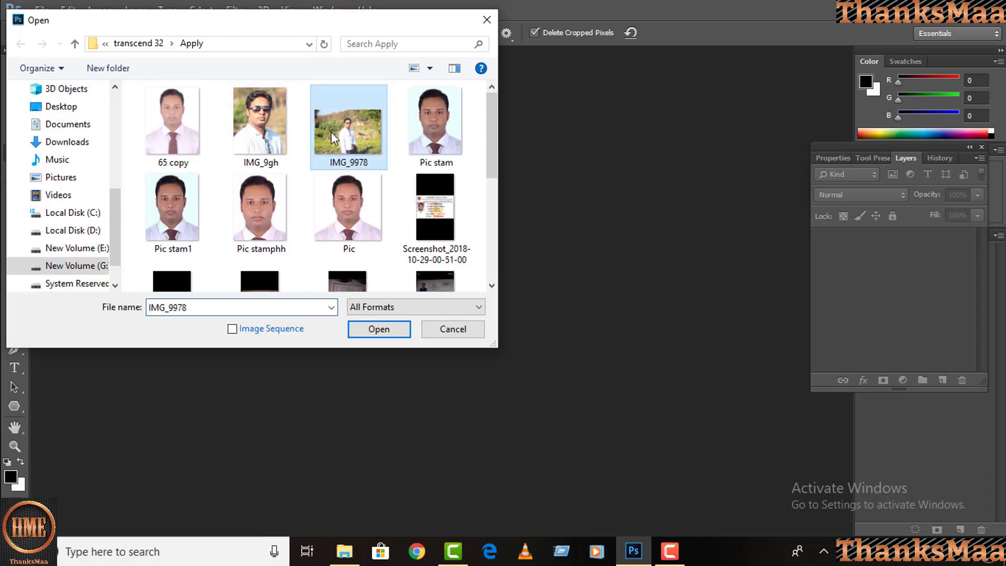
pyautogui.click(383, 331)
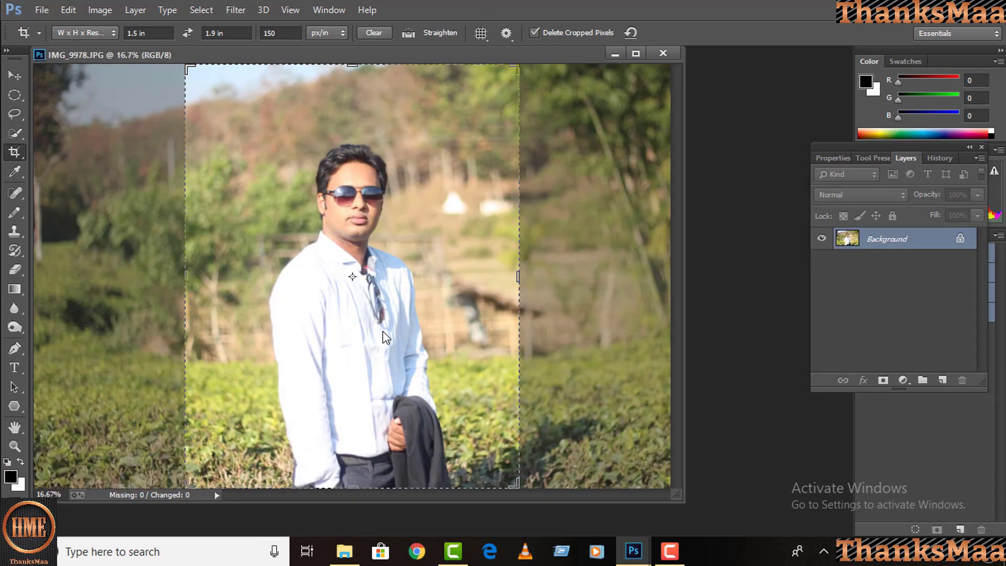
pyautogui.click(13, 78)
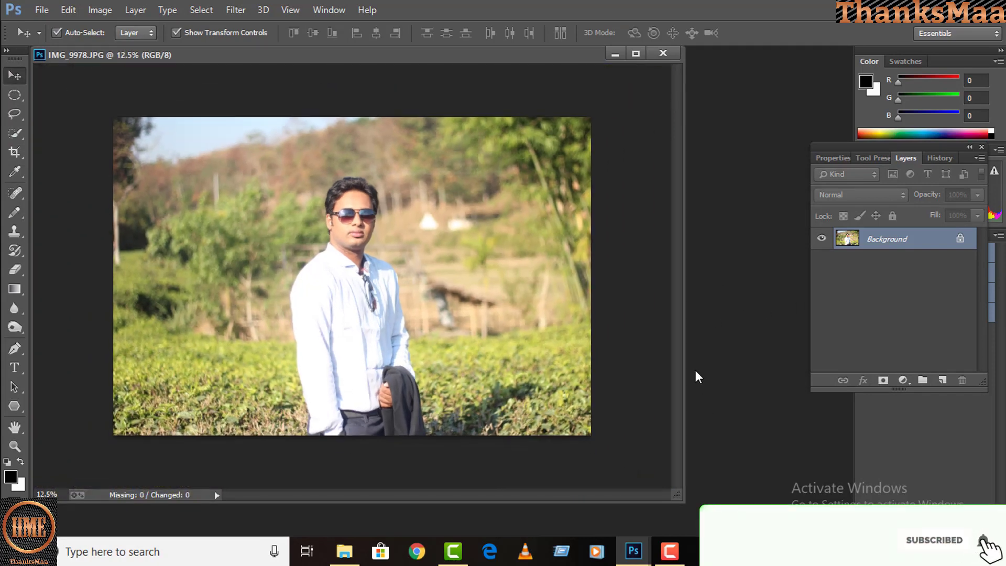
pyautogui.hotkey('ctrl', '-')
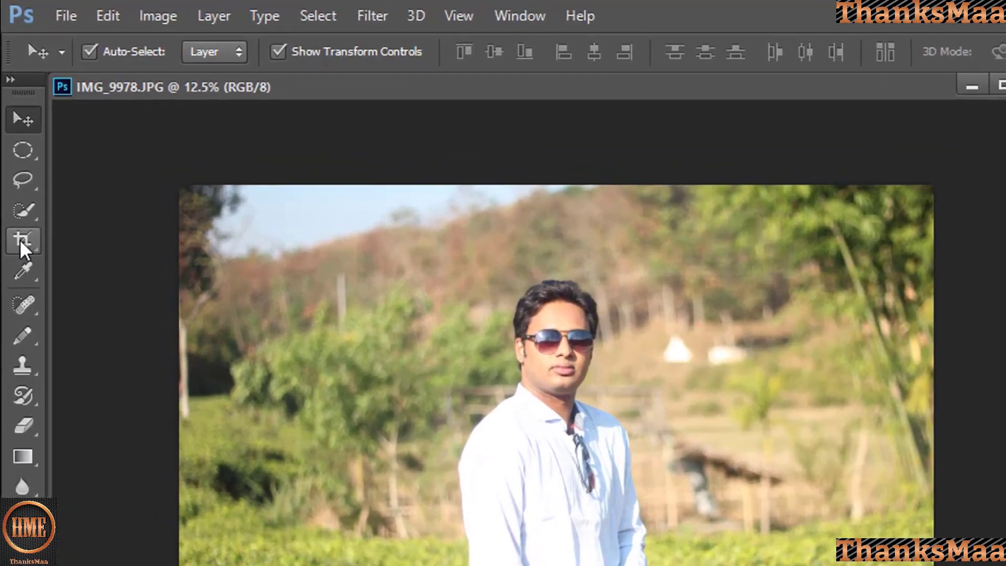
# - Start the Crop tool in W x H x Resolution mode and set the crop width to 1.5 in
pyautogui.click(19, 242)
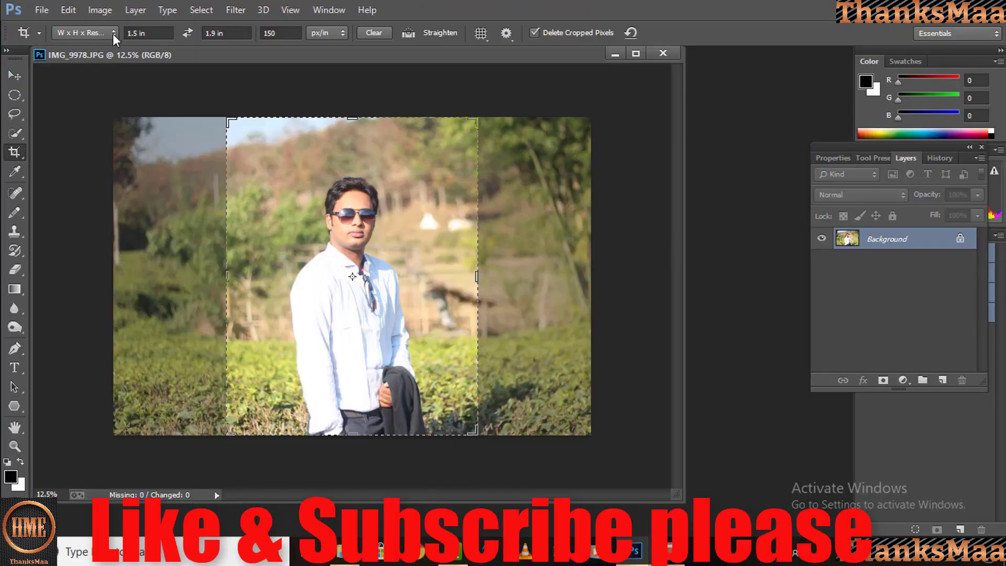
pyautogui.click(179, 53)
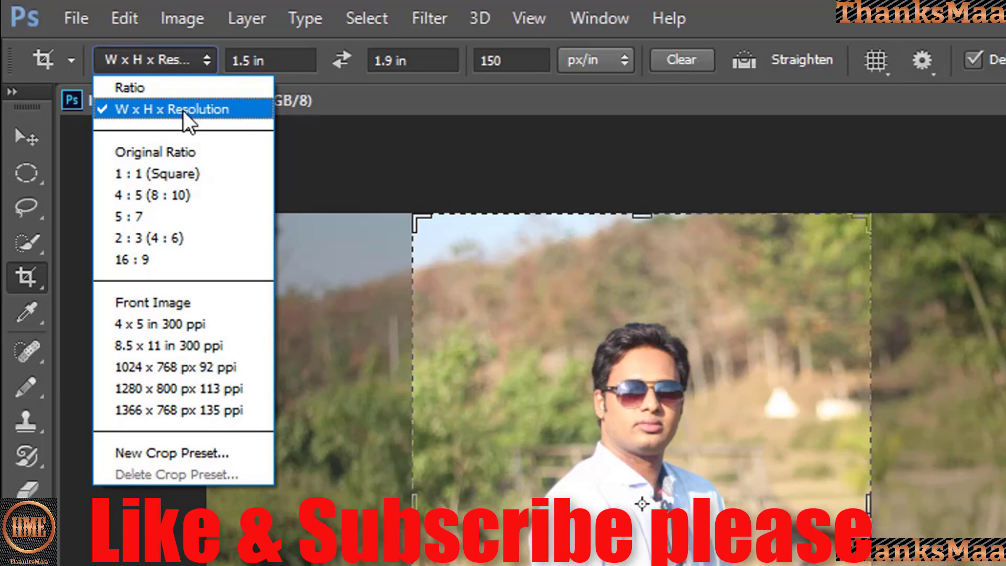
pyautogui.click(190, 108)
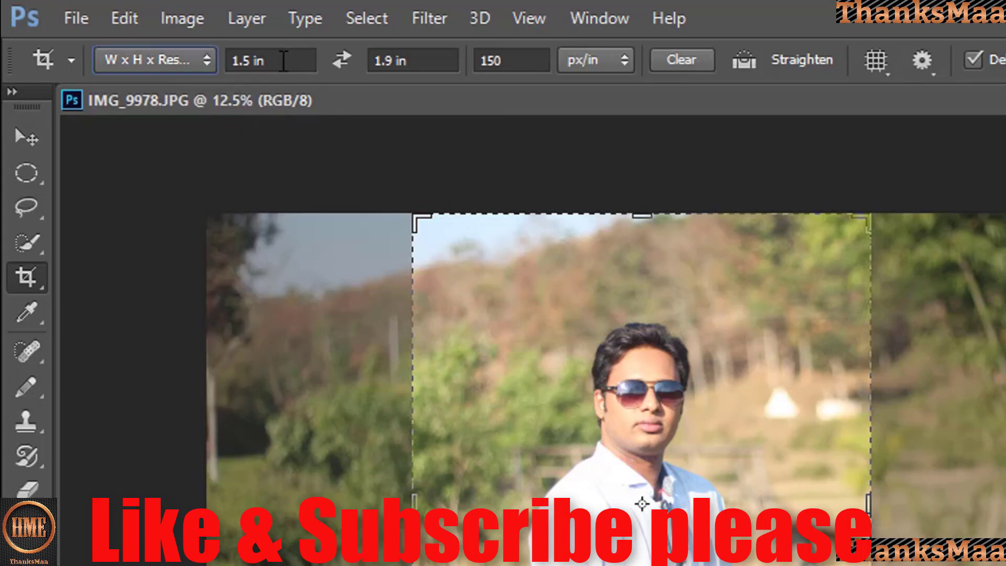
pyautogui.doubleClick(282, 61)
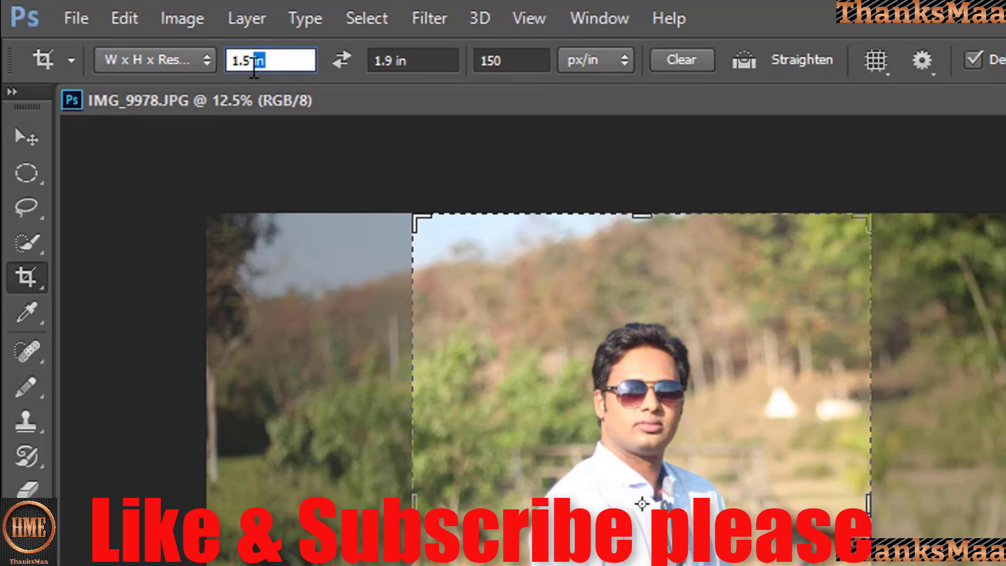
pyautogui.click(252, 61)
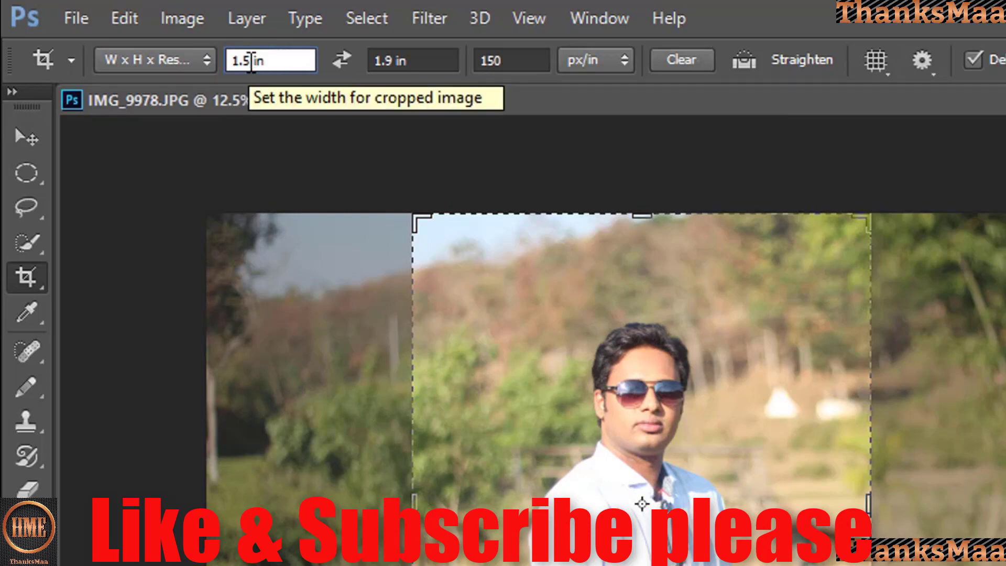
pyautogui.press('BackSpace')
pyautogui.write('5')
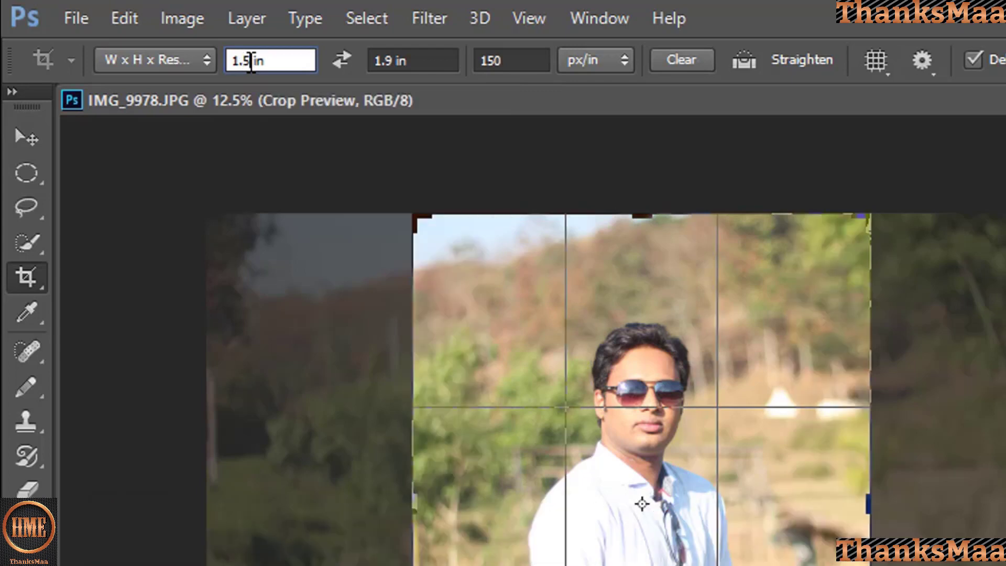
# - Set the crop height to 1.9 in and the resolution to 300 px/in
pyautogui.click(410, 61)
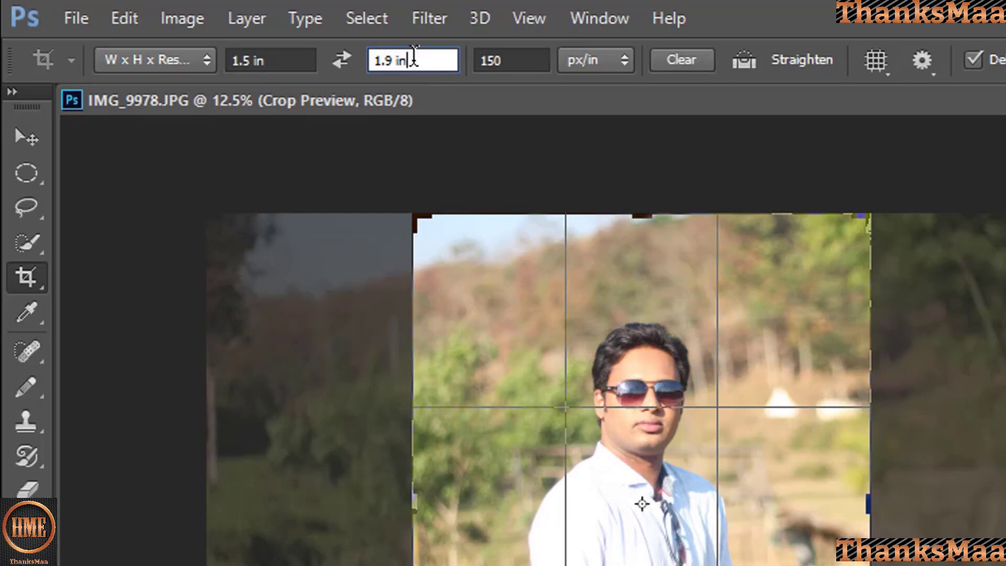
pyautogui.press('BackSpace')
pyautogui.press('BackSpace')
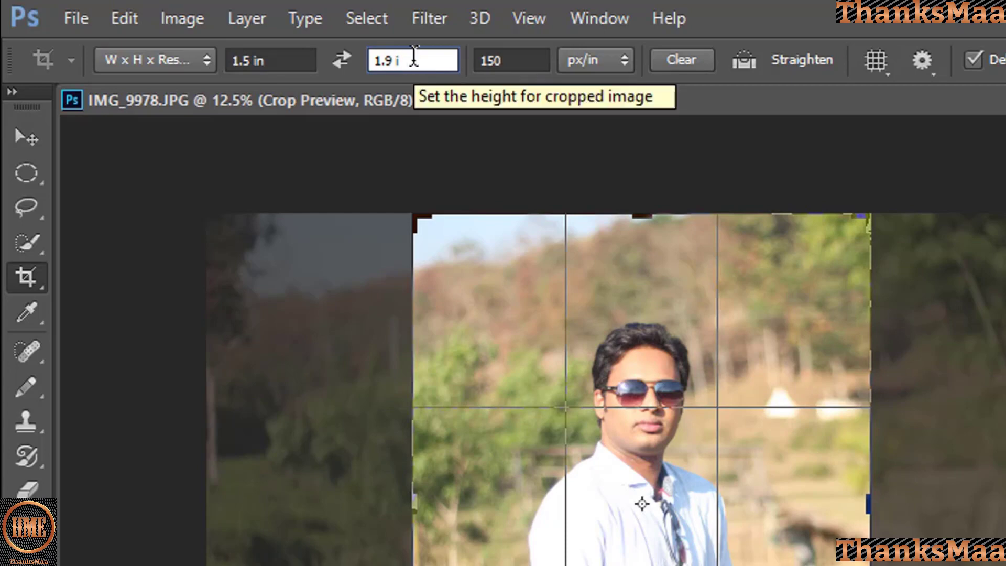
pyautogui.write('in')
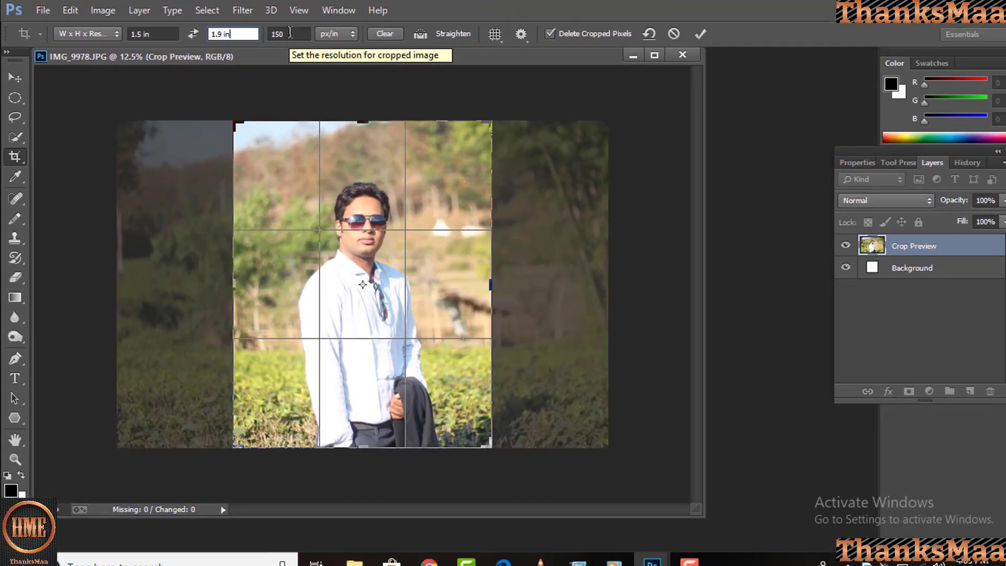
pyautogui.click(289, 33)
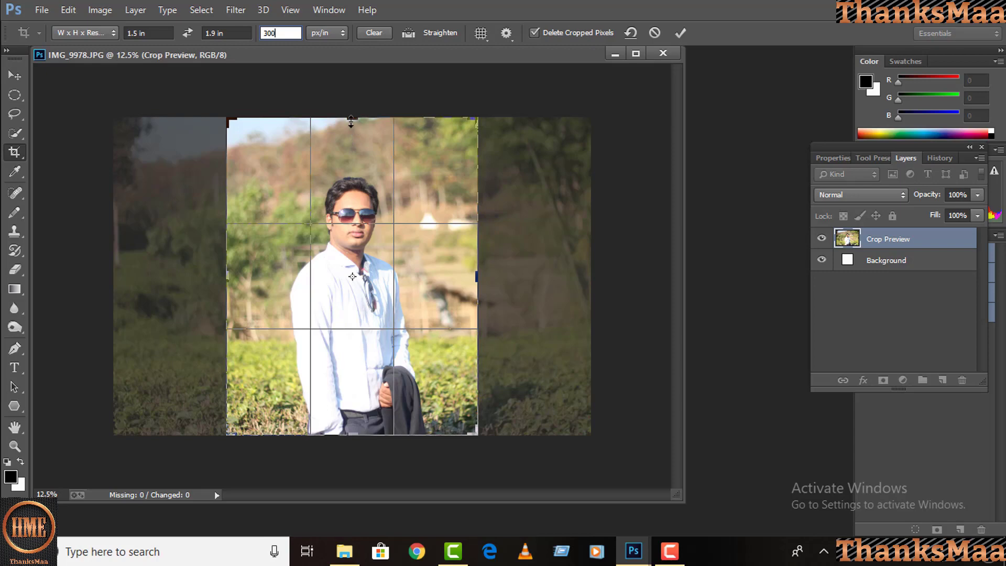
# - Tighten the crop frame around the man's head and upper chest, centre him in it, and apply the crop
pyautogui.moveTo(351, 121); pyautogui.dragTo(353, 148)
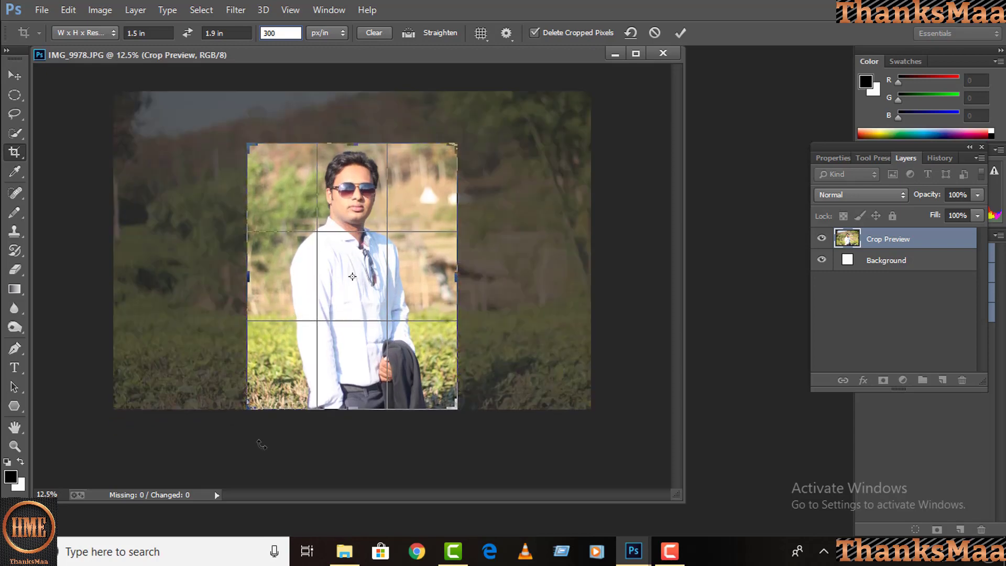
pyautogui.moveTo(349, 408); pyautogui.dragTo(353, 362)
pyautogui.moveTo(352, 287)
pyautogui.mouseDown()
pyautogui.moveTo(354, 318)
pyautogui.moveTo(351, 282)
pyautogui.moveTo(346, 292)
pyautogui.mouseUp()
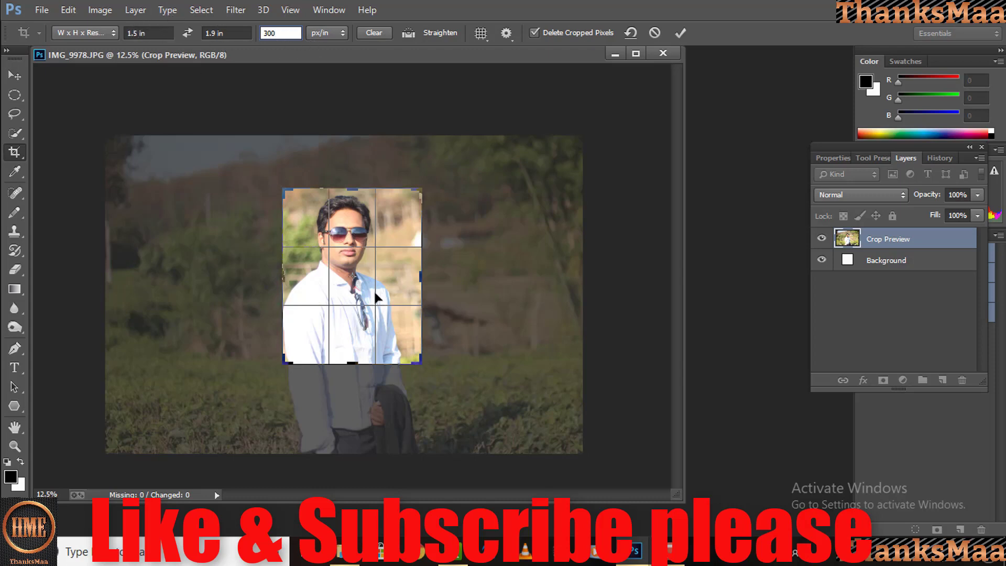
pyautogui.moveTo(409, 359)
pyautogui.mouseDown()
pyautogui.moveTo(412, 343)
pyautogui.moveTo(404, 358)
pyautogui.moveTo(394, 349)
pyautogui.moveTo(405, 344)
pyautogui.mouseUp()
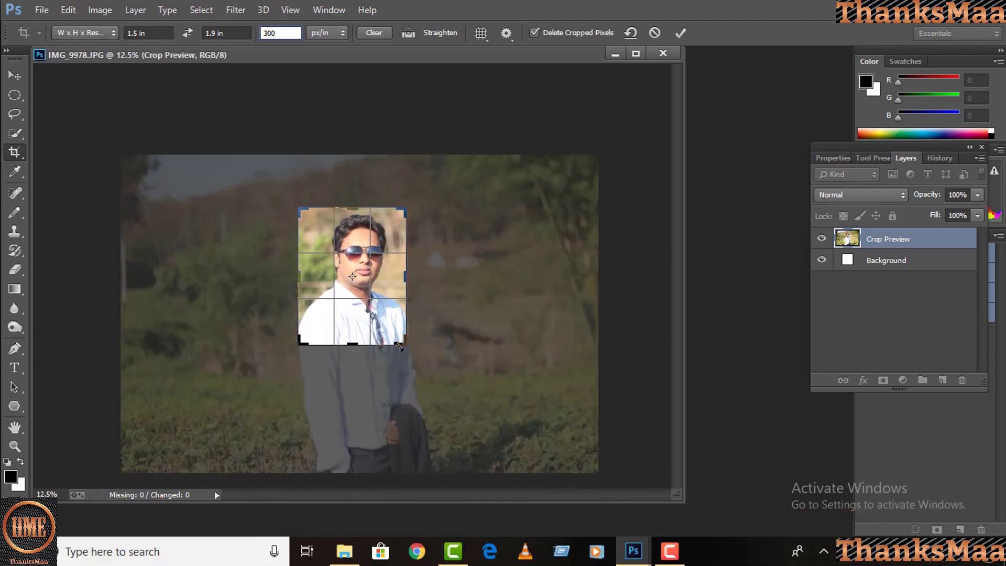
pyautogui.moveTo(353, 257); pyautogui.dragTo(344, 261)
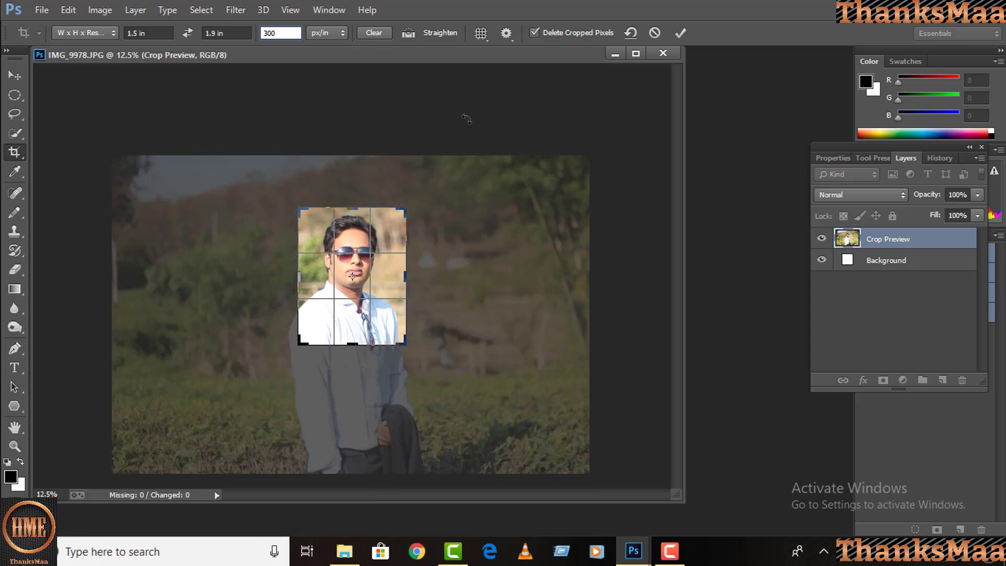
pyautogui.click(680, 33)
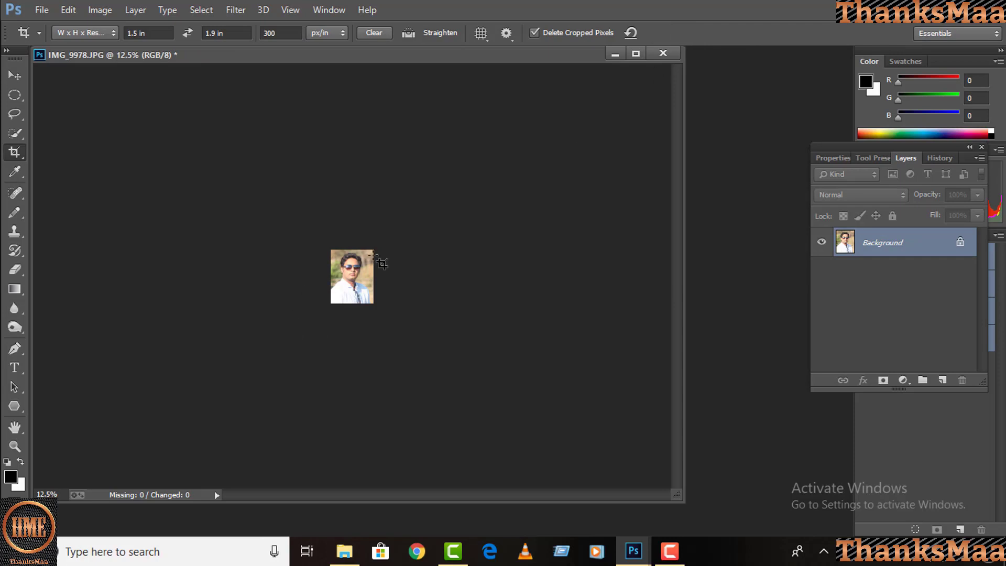
# - Examine the cropped portrait at several magnifications to check its framing and sharpness
pyautogui.hotkey('ctrl', '+')
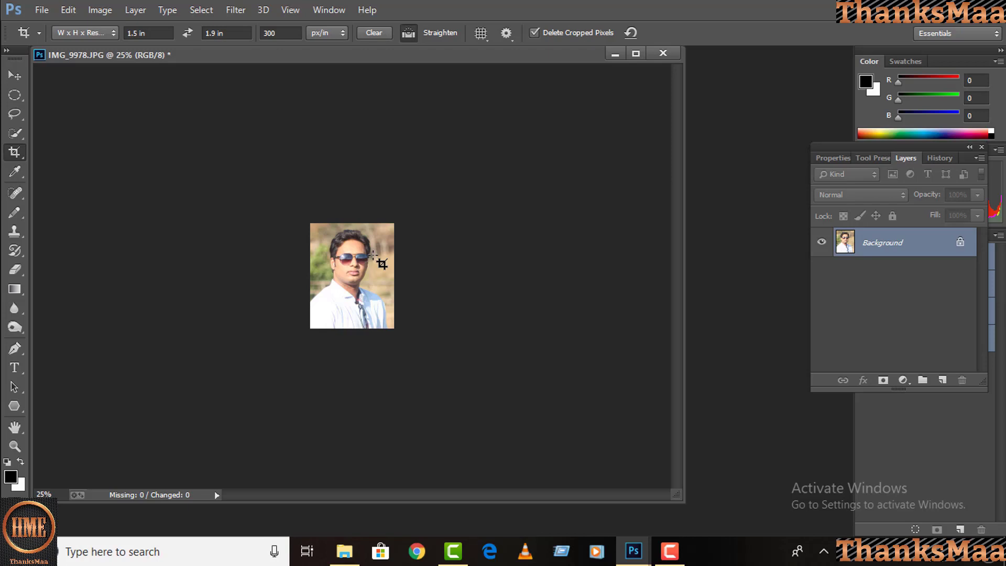
pyautogui.hotkey('ctrl', '+')
pyautogui.hotkey('ctrl', '+')
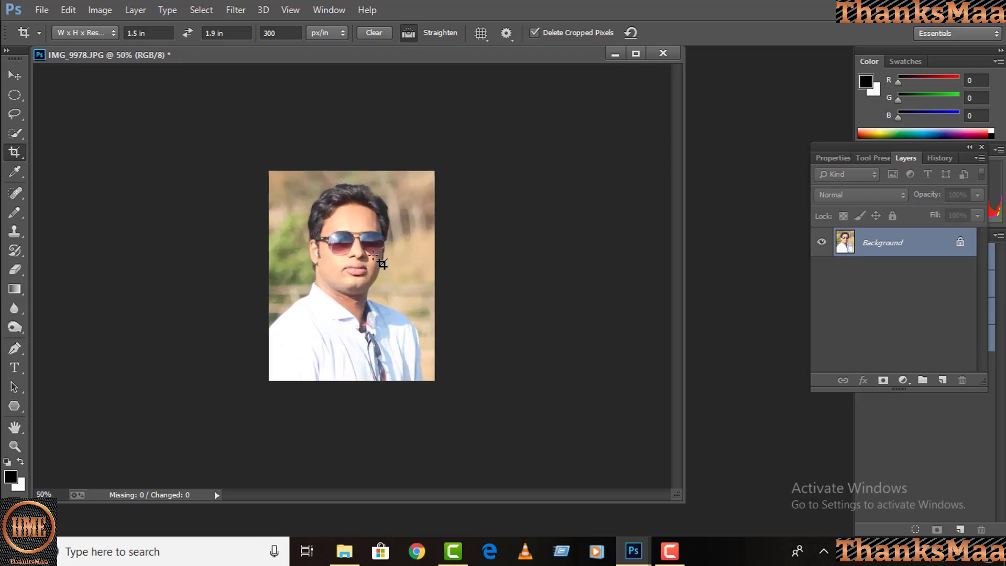
pyautogui.hotkey('ctrl', '-')
pyautogui.hotkey('ctrl', '-')
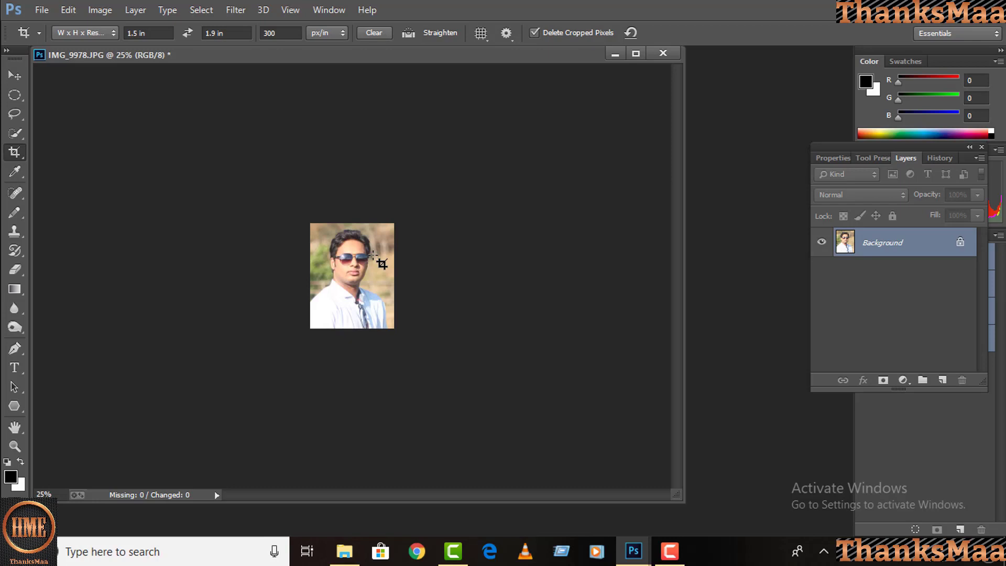
pyautogui.hotkey('ctrl', '+')
pyautogui.hotkey('ctrl', '+')
pyautogui.hotkey('ctrl', '+')
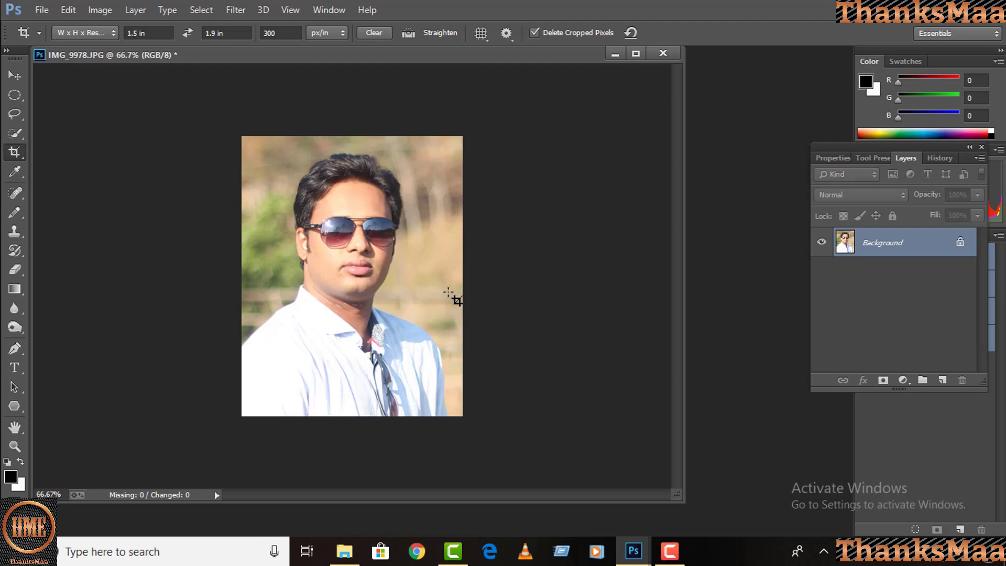
# - Darken the portrait with a Levels adjustment on the RGB channel, lowering the white output level to 185
pyautogui.press('v')
pyautogui.hotkey('ctrl', 'l')
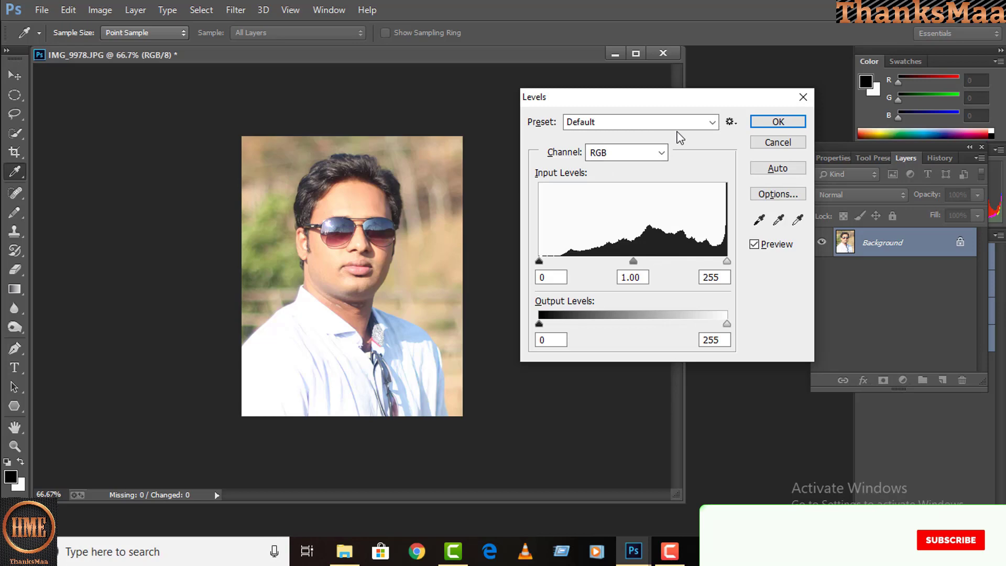
pyautogui.click(662, 152)
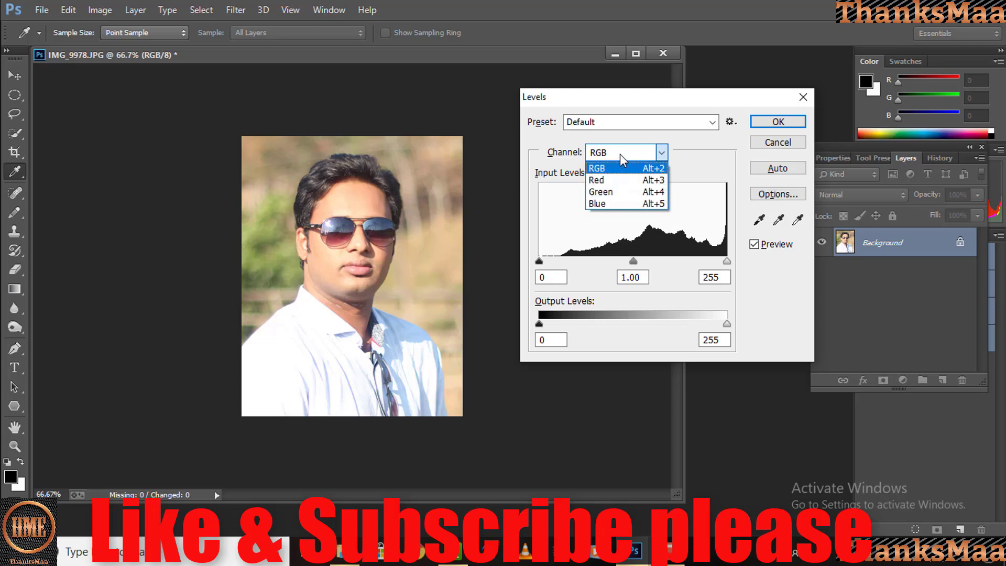
pyautogui.click(664, 154)
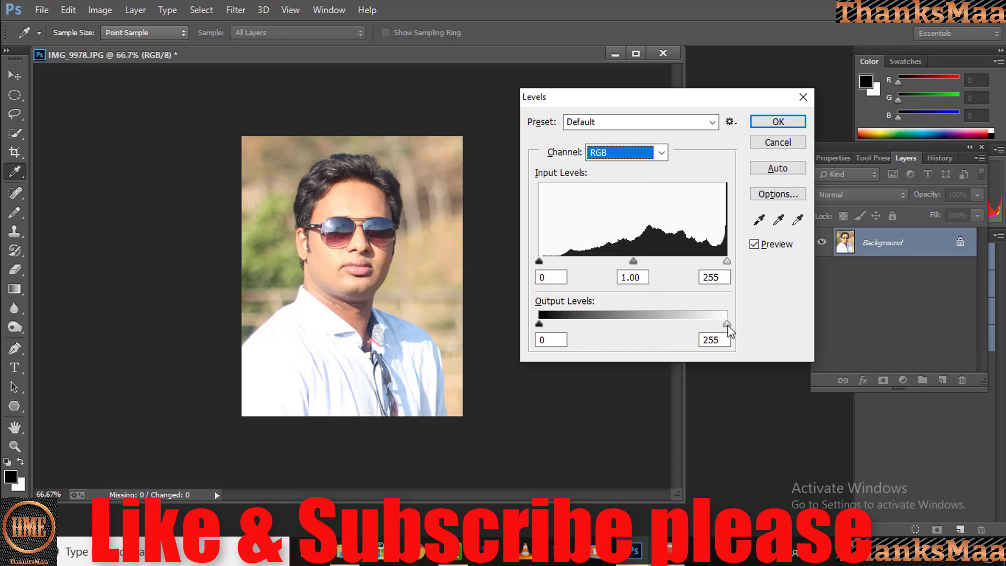
pyautogui.moveTo(727, 325); pyautogui.dragTo(676, 316)
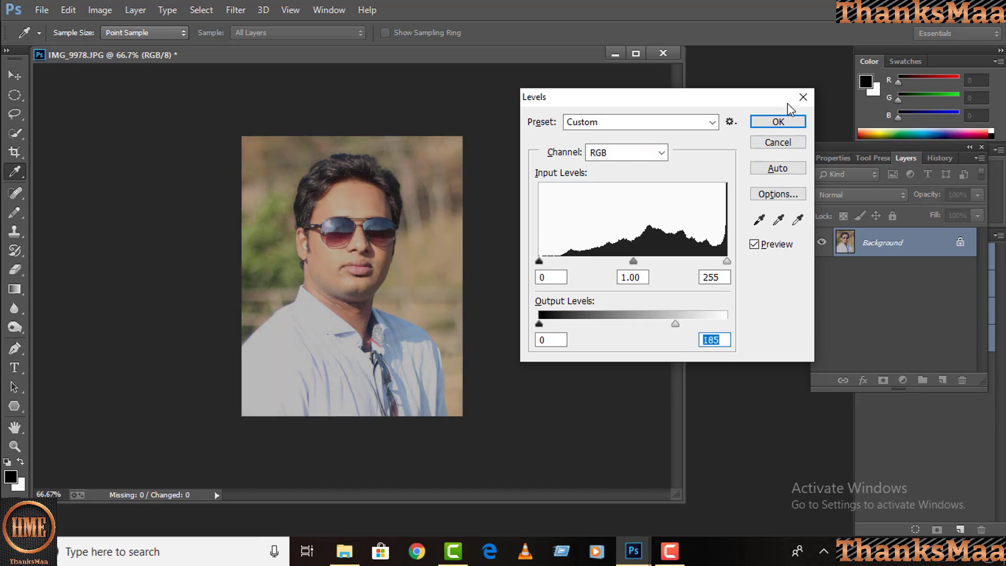
pyautogui.click(773, 121)
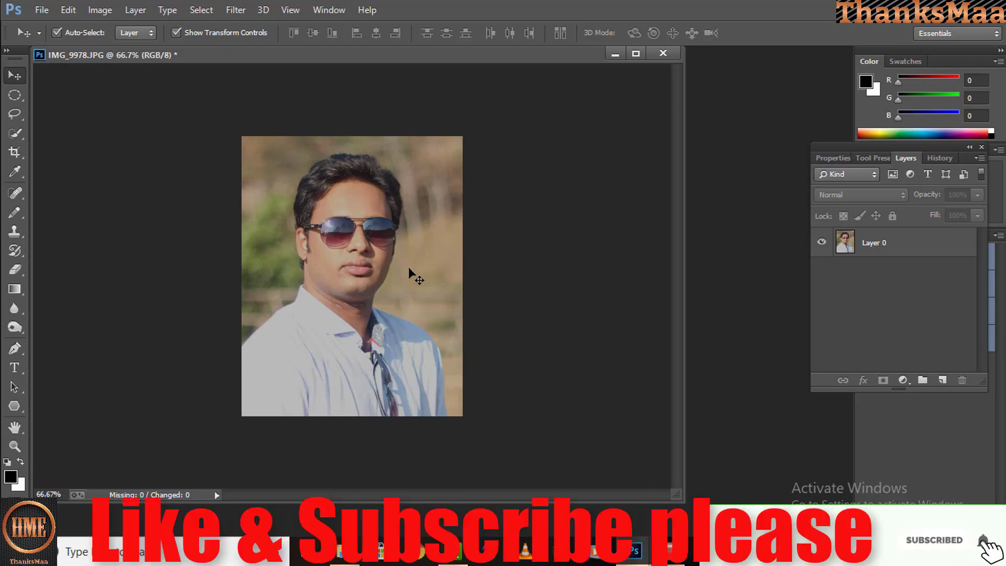
# - Start saving a separate copy of the portrait in the Apply folder under the file name passport
pyautogui.hotkey('ctrl', '-')
pyautogui.hotkey('ctrl', '-')
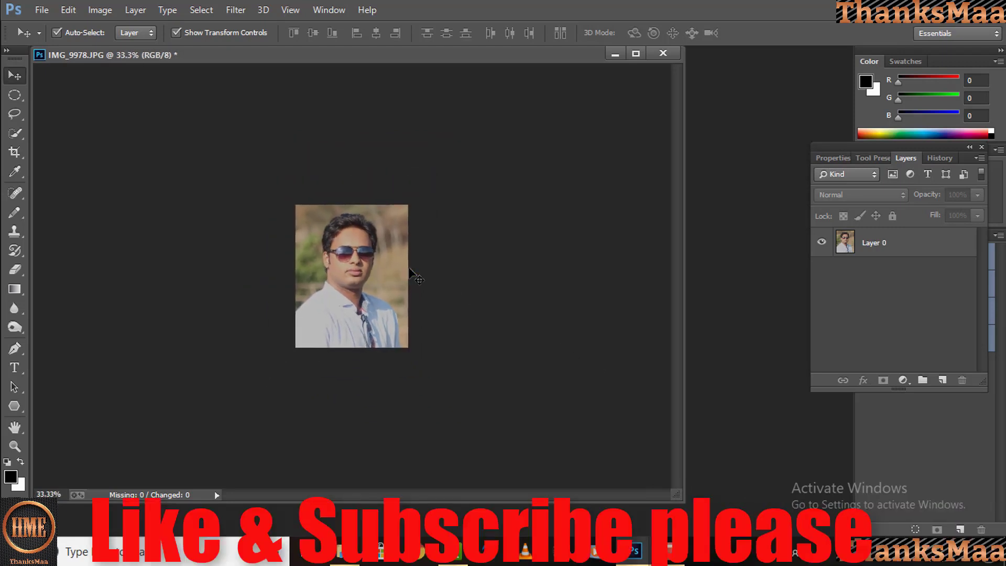
pyautogui.hotkey('ctrl', '+')
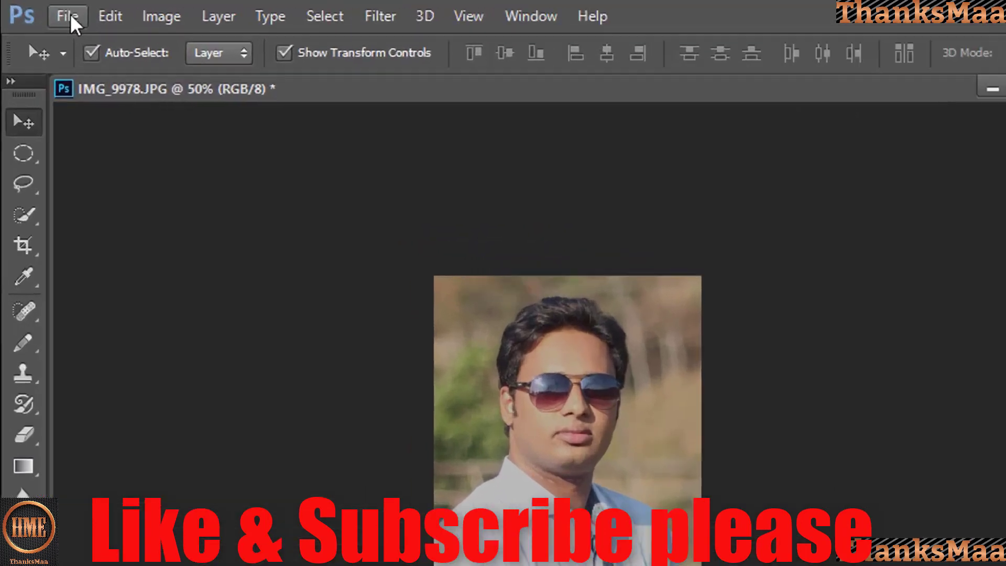
pyautogui.click(42, 9)
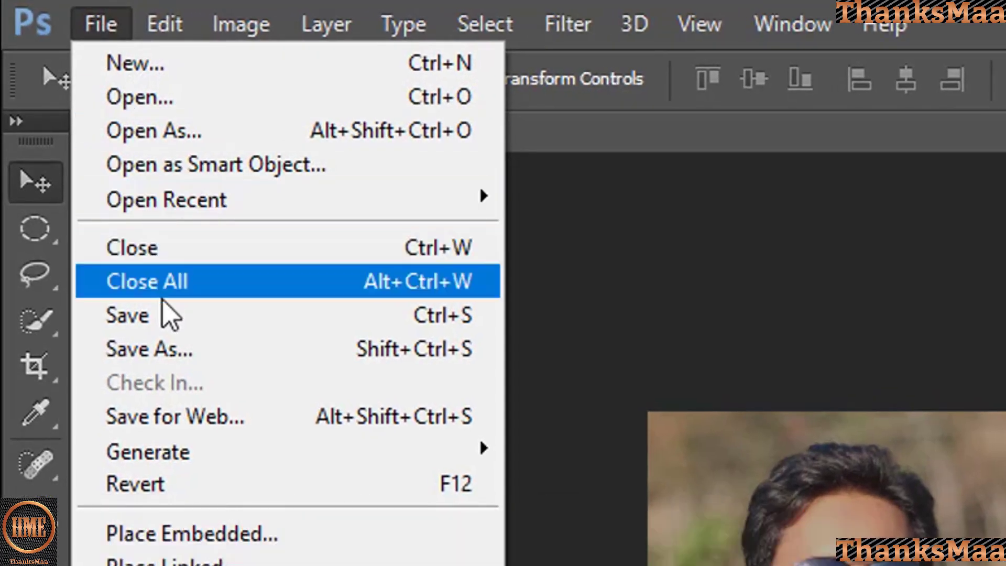
pyautogui.click(167, 351)
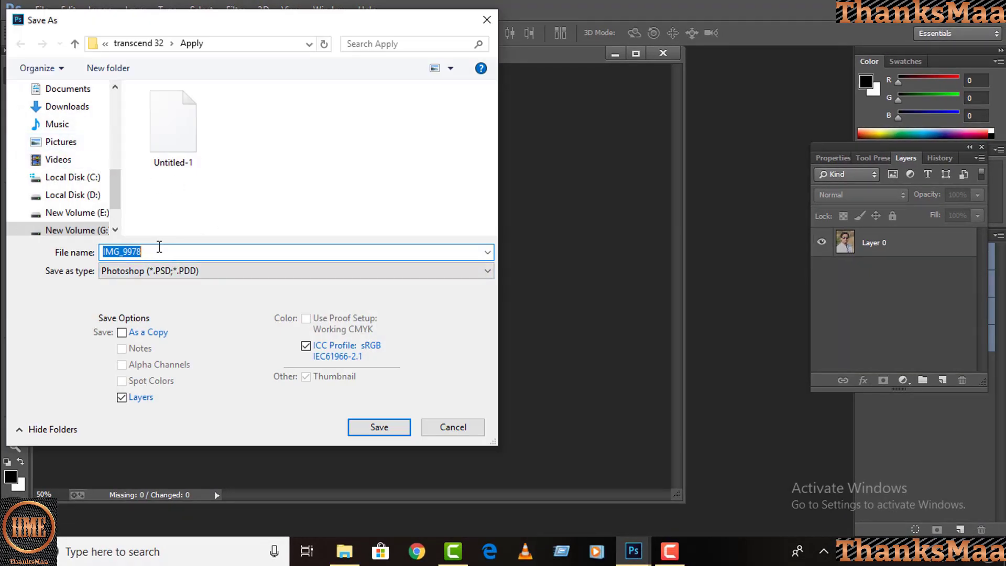
pyautogui.write('fff')
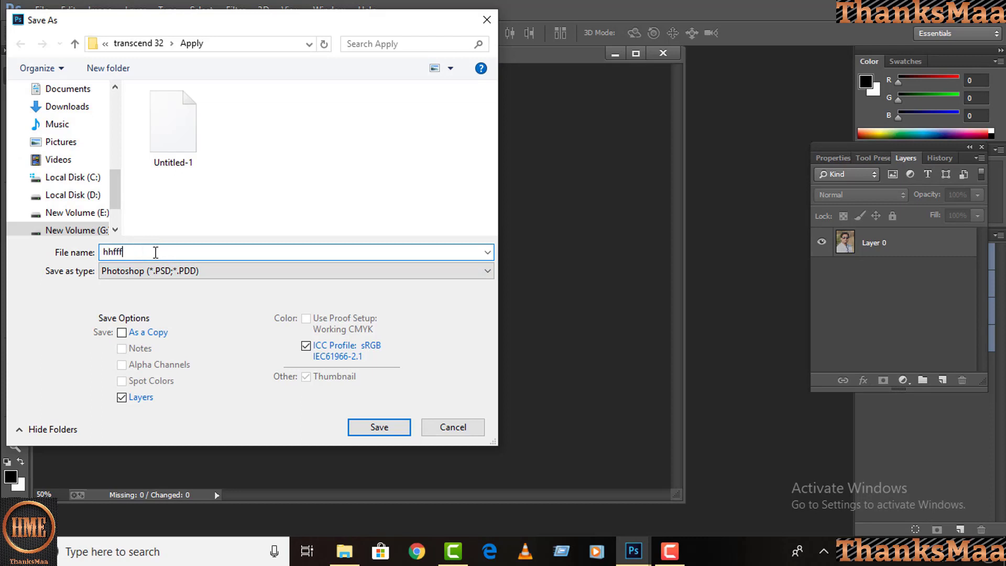
pyautogui.press('BackSpace')
pyautogui.press('BackSpace')
pyautogui.press('BackSpace')
pyautogui.press('BackSpace')
pyautogui.write('passport')
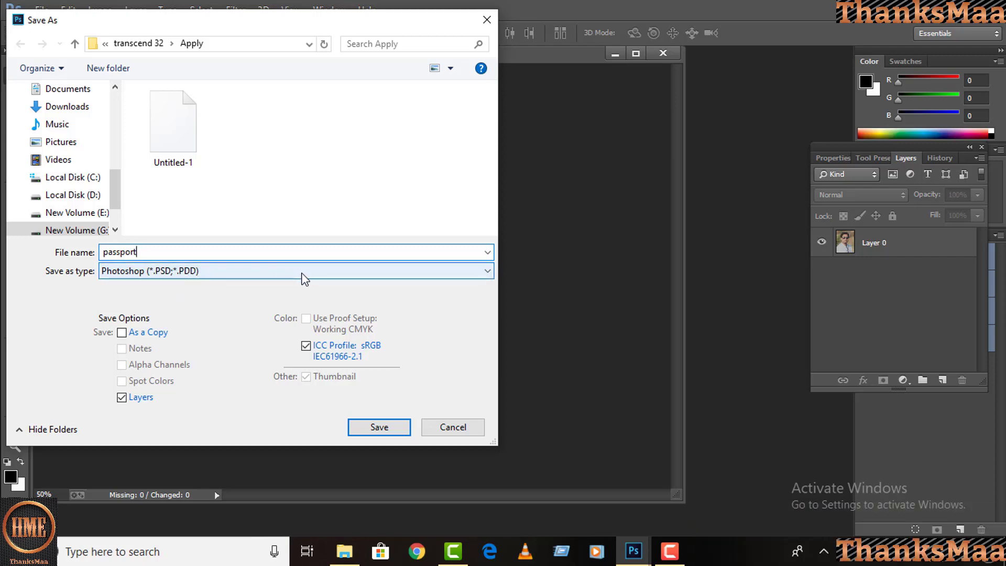
# - Choose JPEG as the format of the passport copy and proceed to its JPEG options
pyautogui.click(487, 271)
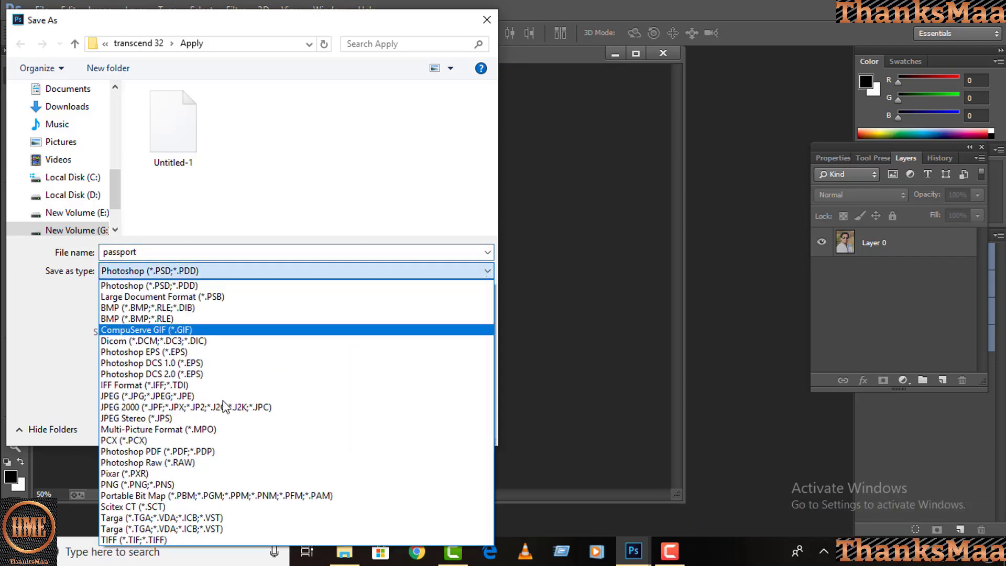
pyautogui.click(135, 397)
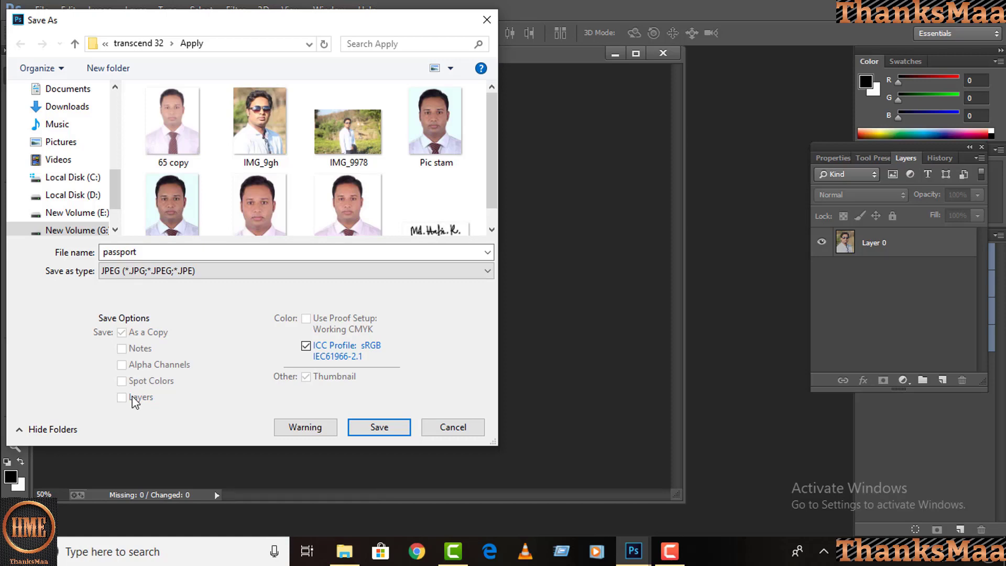
pyautogui.click(379, 427)
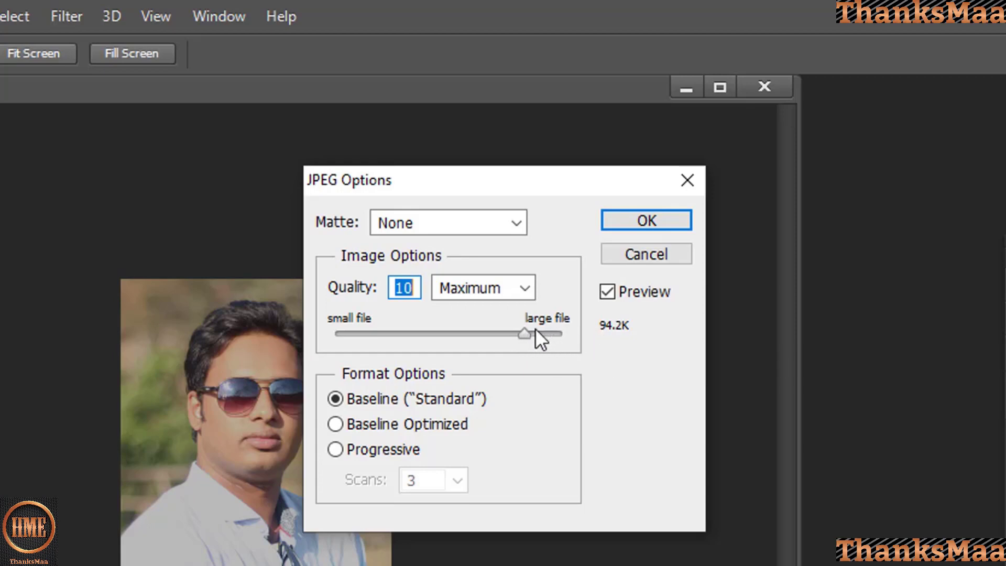
# - Try JPEG quality 7, then the Low and High presets, to compare the resulting file sizes
pyautogui.moveTo(526, 332); pyautogui.dragTo(461, 335)
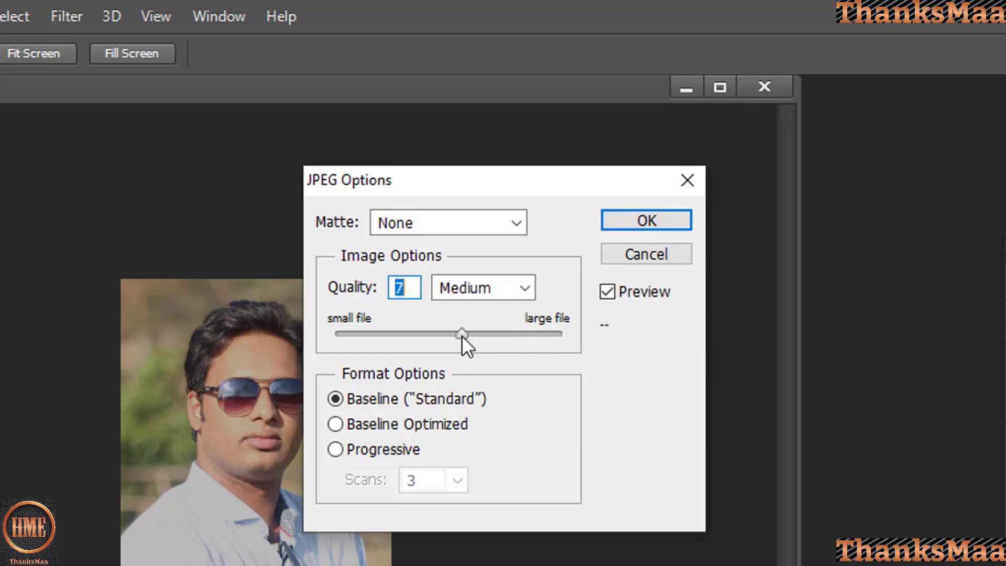
pyautogui.click(525, 290)
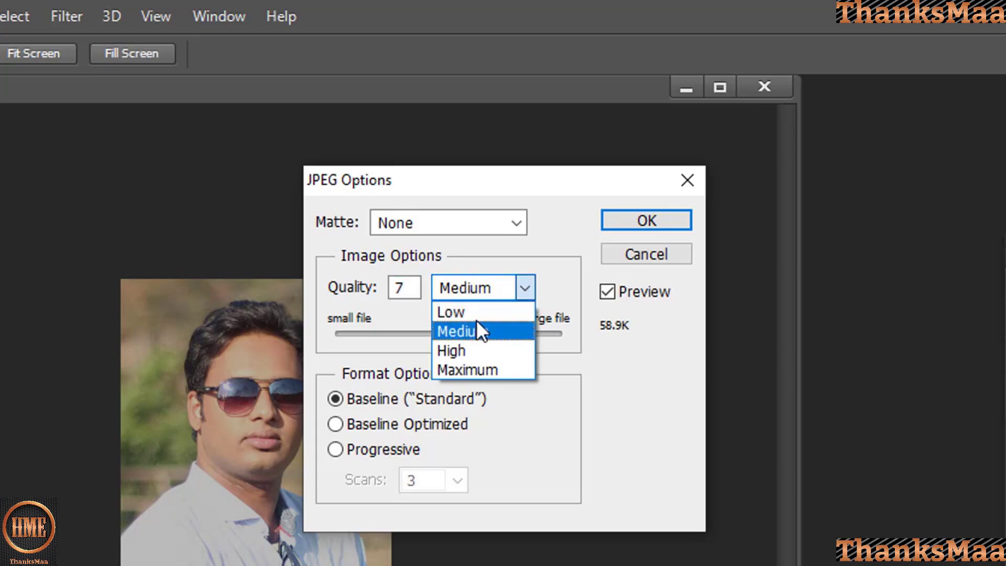
pyautogui.click(476, 317)
pyautogui.click(526, 288)
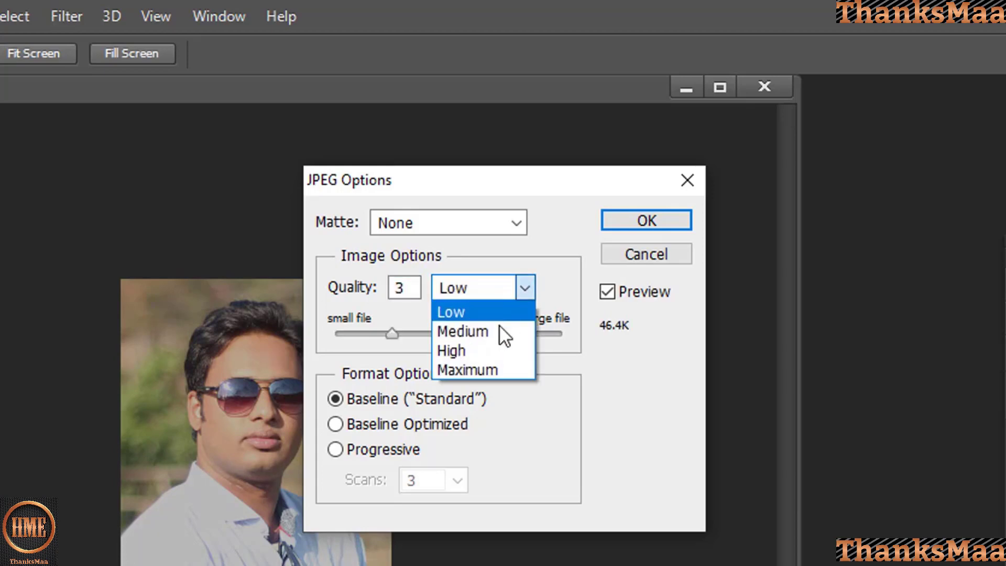
pyautogui.click(482, 355)
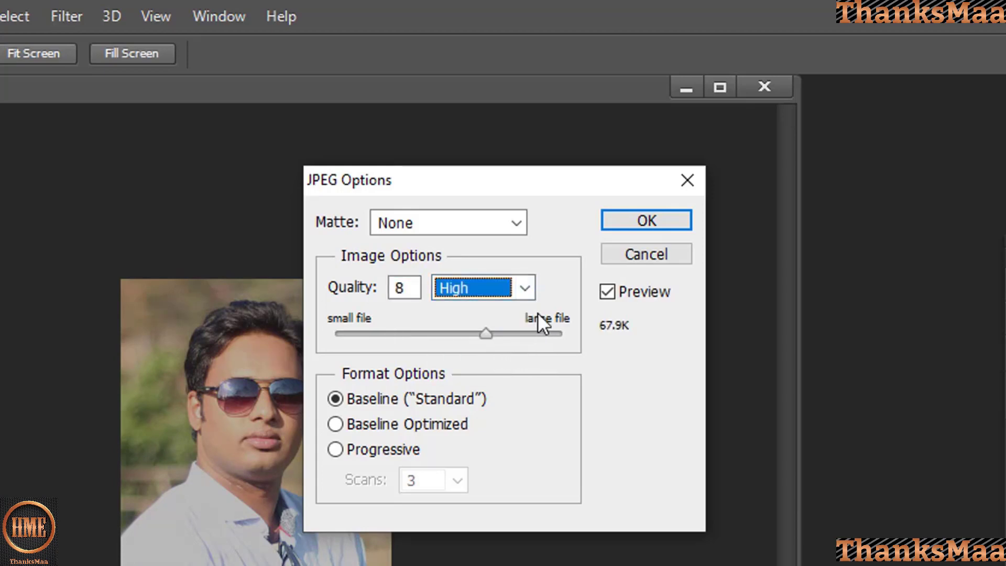
# - Set the JPEG quality to Medium and finish saving the passport copy
pyautogui.click(523, 283)
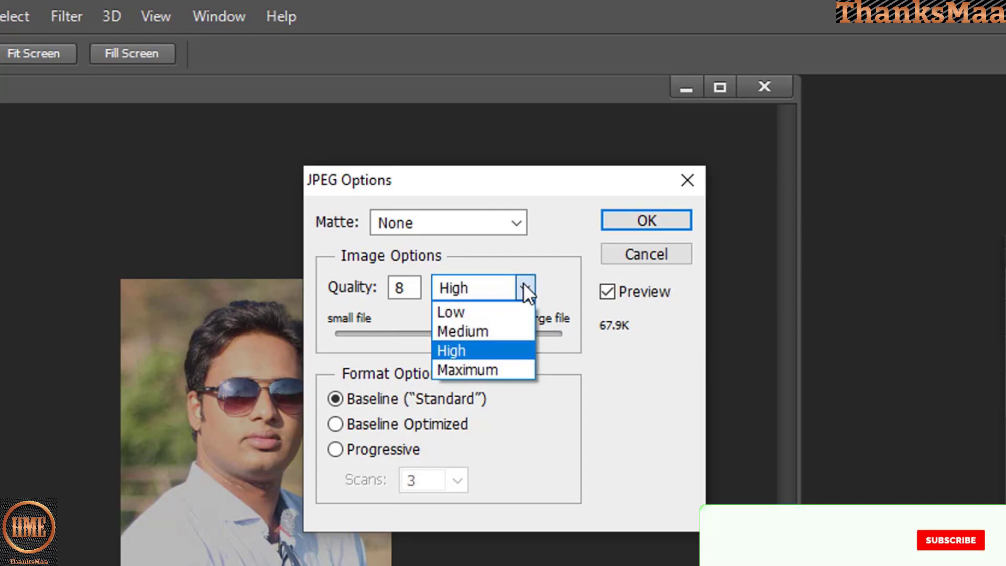
pyautogui.click(479, 336)
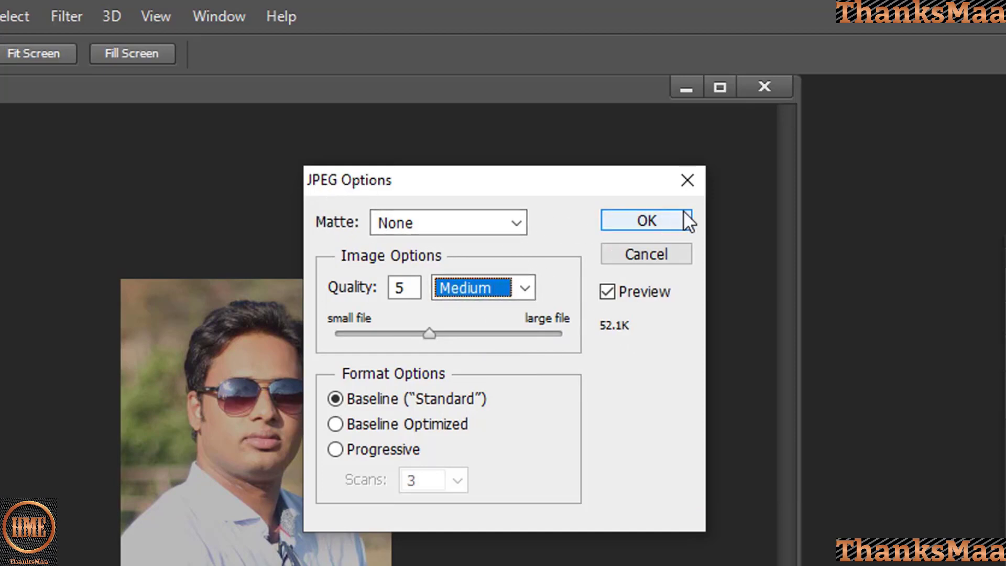
pyautogui.click(649, 216)
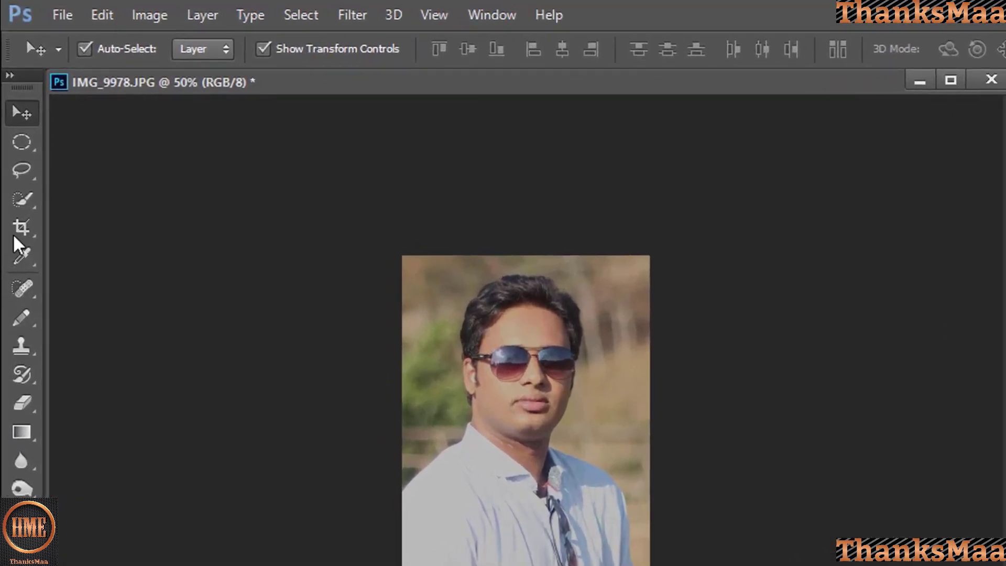
# - Start a new crop at 150 px/in and tighten its frame around the man's head and shoulders
pyautogui.click(21, 234)
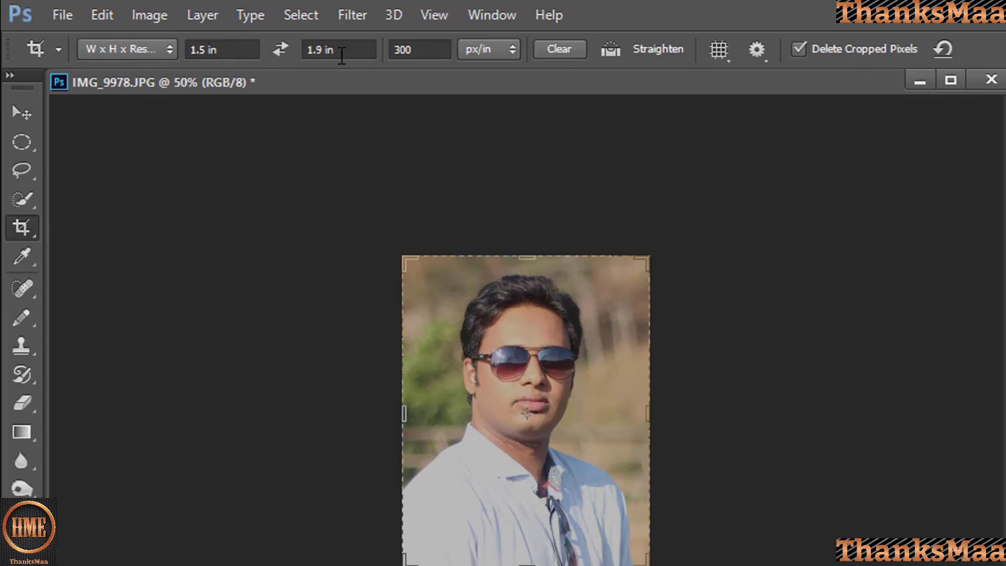
pyautogui.click(417, 50)
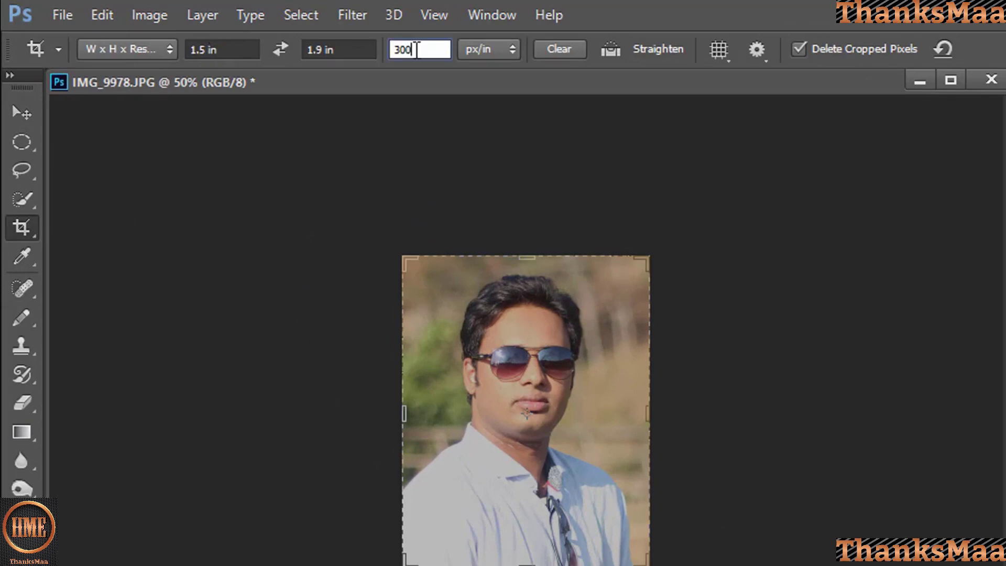
pyautogui.press('BackSpace')
pyautogui.press('BackSpace')
pyautogui.press('BackSpace')
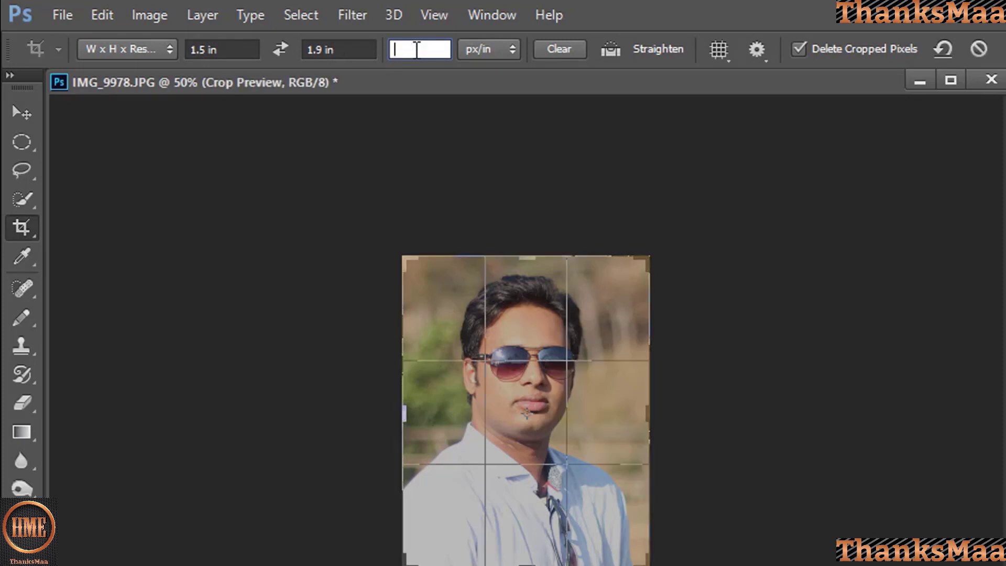
pyautogui.write('150')
pyautogui.moveTo(640, 259); pyautogui.dragTo(496, 418)
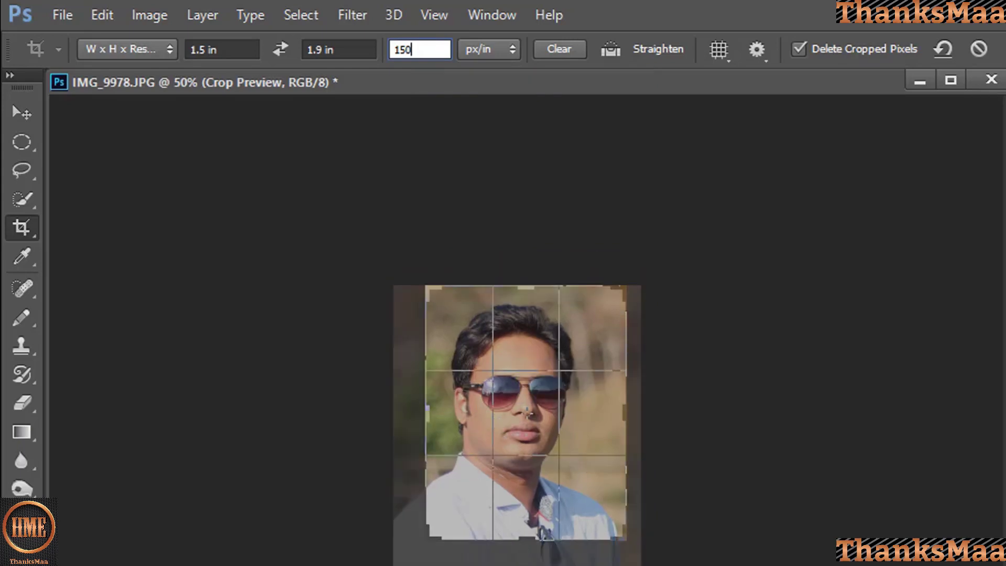
pyautogui.moveTo(512, 530); pyautogui.dragTo(519, 565)
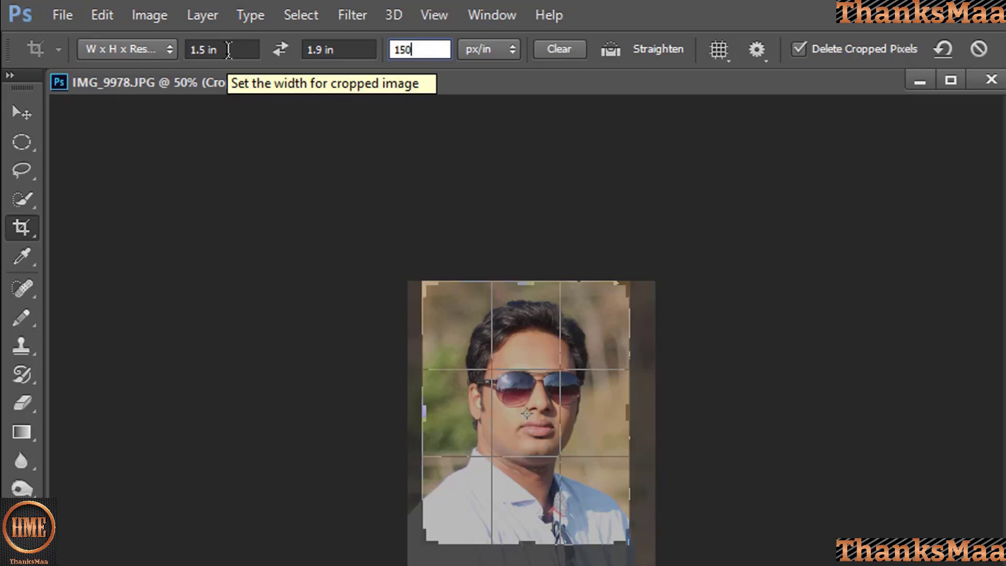
# - Set the crop height to 1.2 in and the crop width to .971 in
pyautogui.click(336, 49)
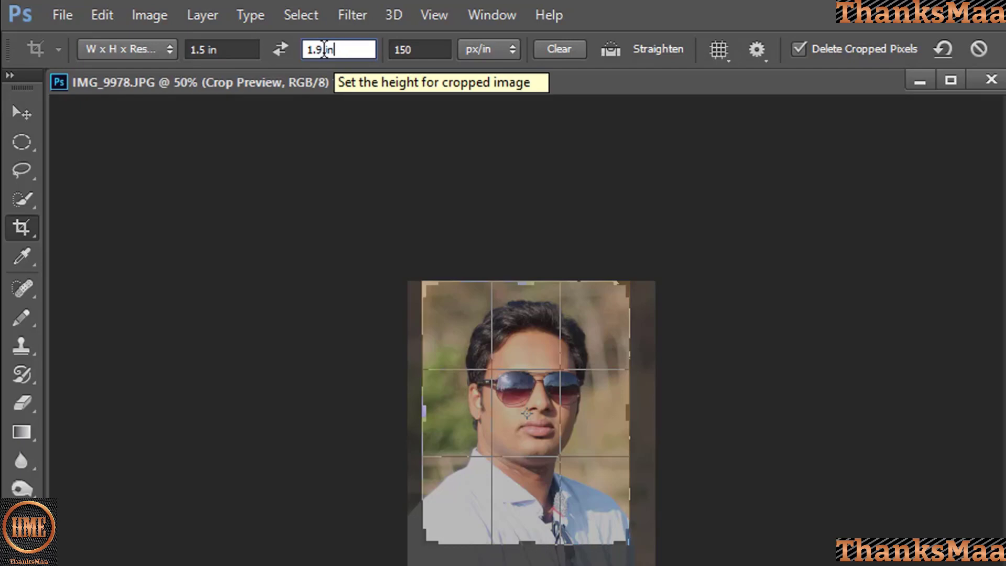
pyautogui.click(321, 49)
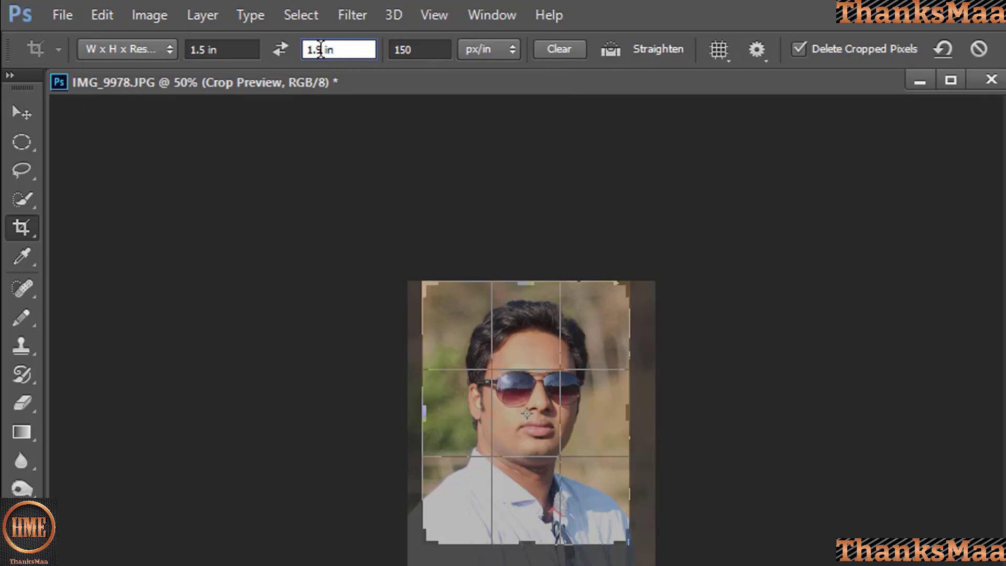
pyautogui.press('BackSpace')
pyautogui.write('2')
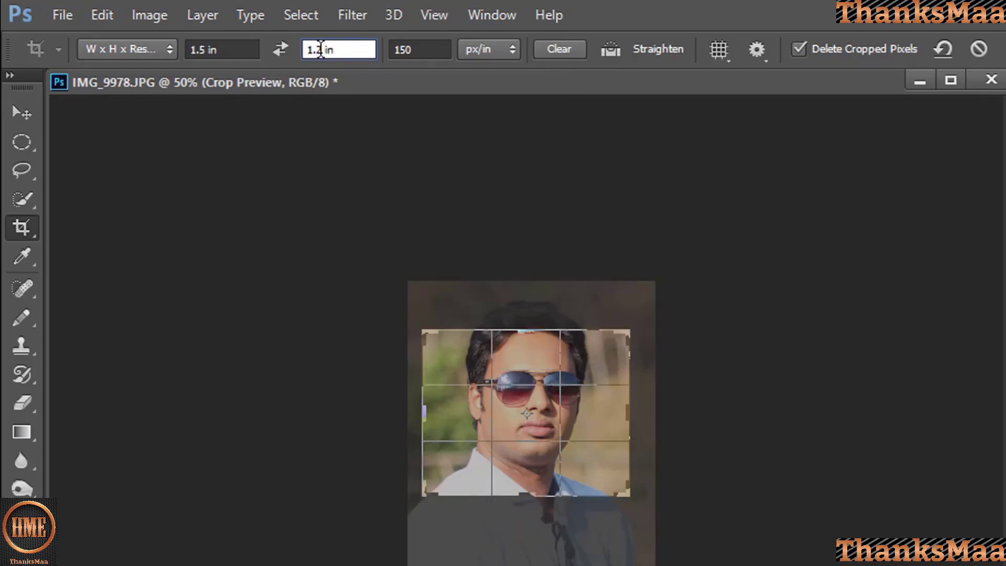
pyautogui.click(206, 49)
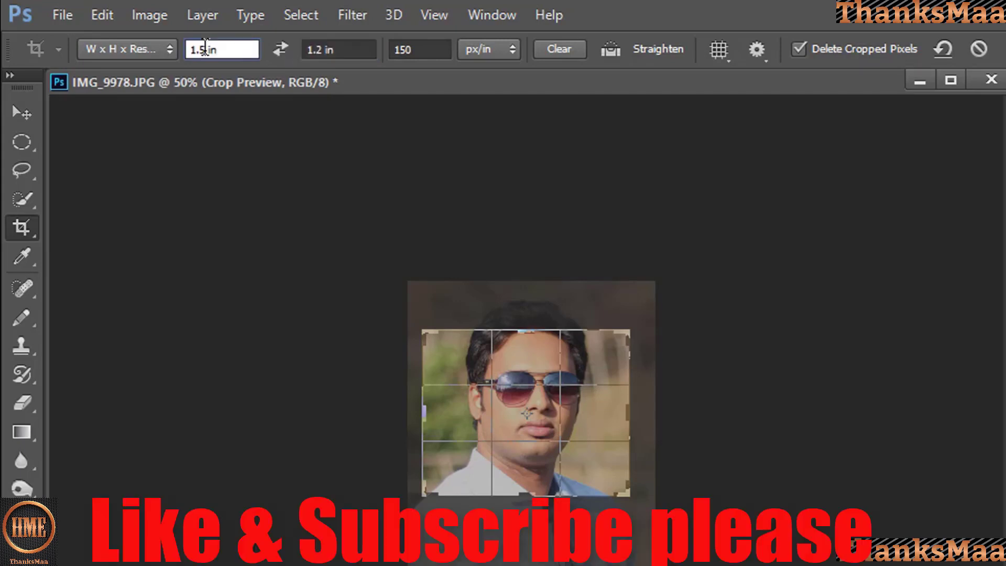
pyautogui.press('BackSpace')
pyautogui.press('BackSpace')
pyautogui.press('BackSpace')
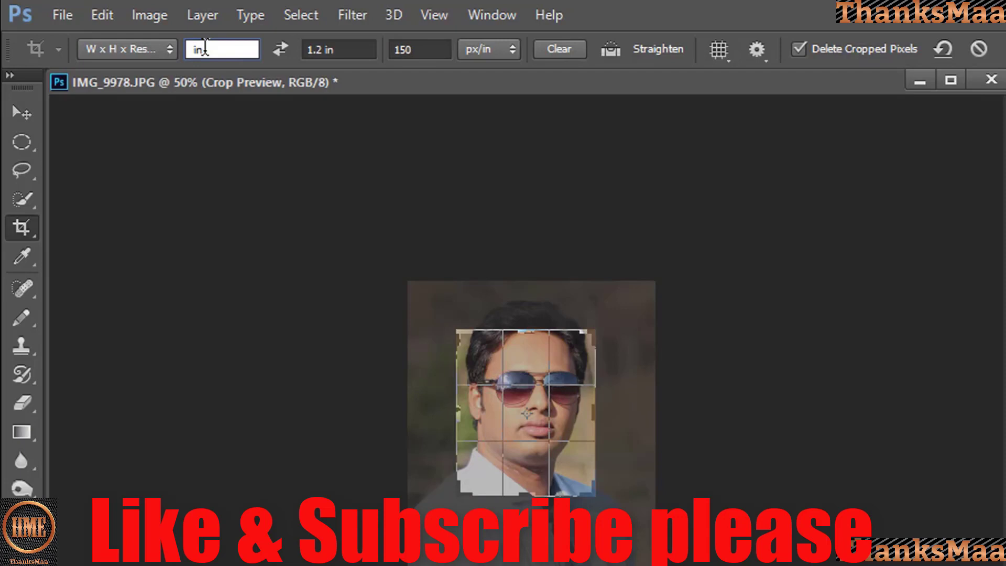
pyautogui.write('.97')
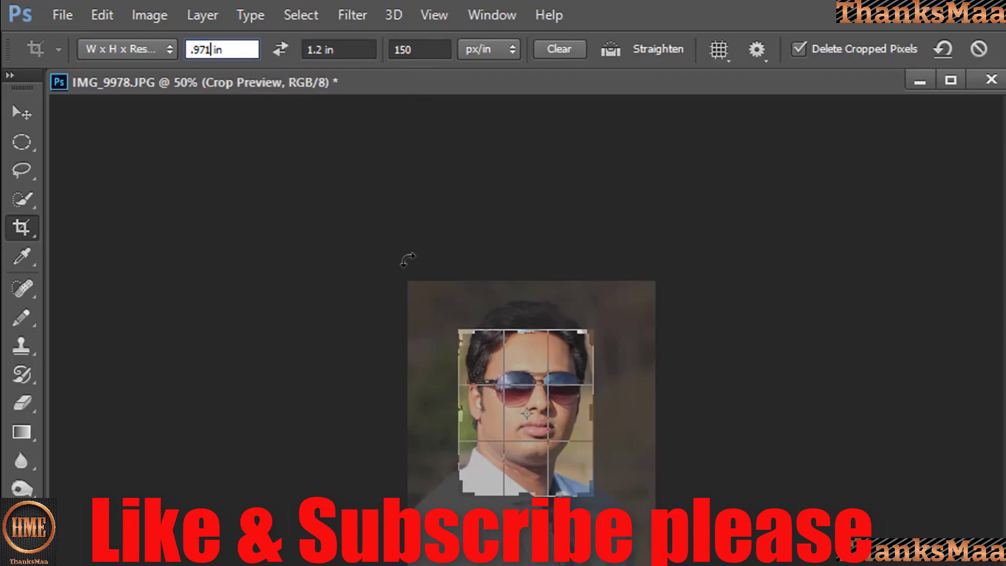
pyautogui.write('1')
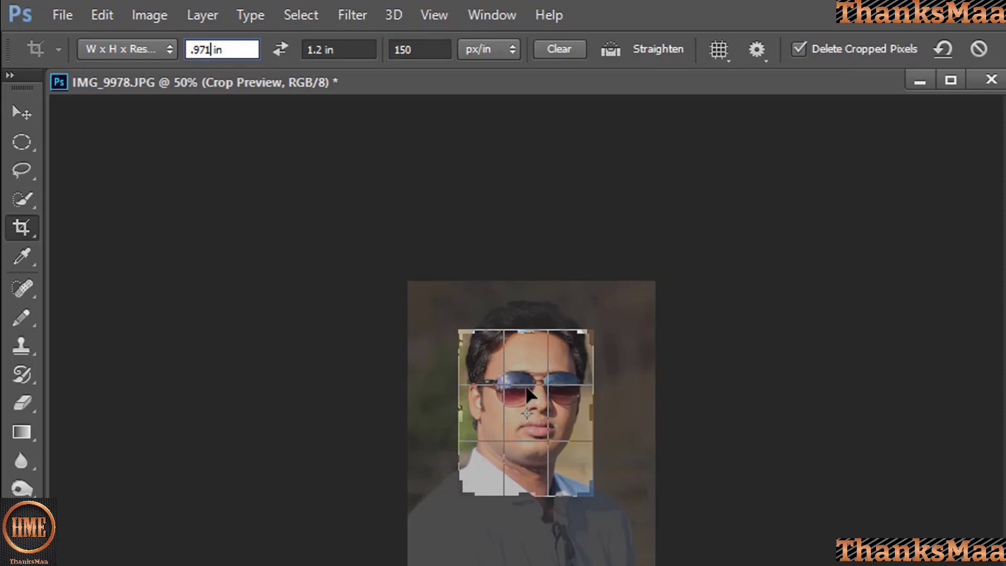
# - Reposition the photo so the man's whole head fits inside the crop frame, and set the resolution to 300 px/in
pyautogui.moveTo(527, 388); pyautogui.dragTo(514, 436)
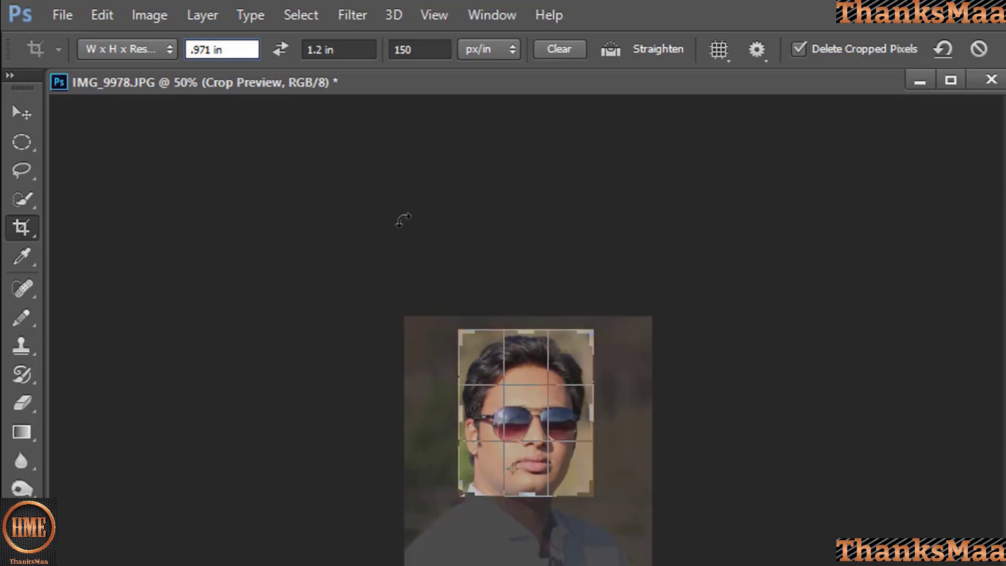
pyautogui.click(417, 49)
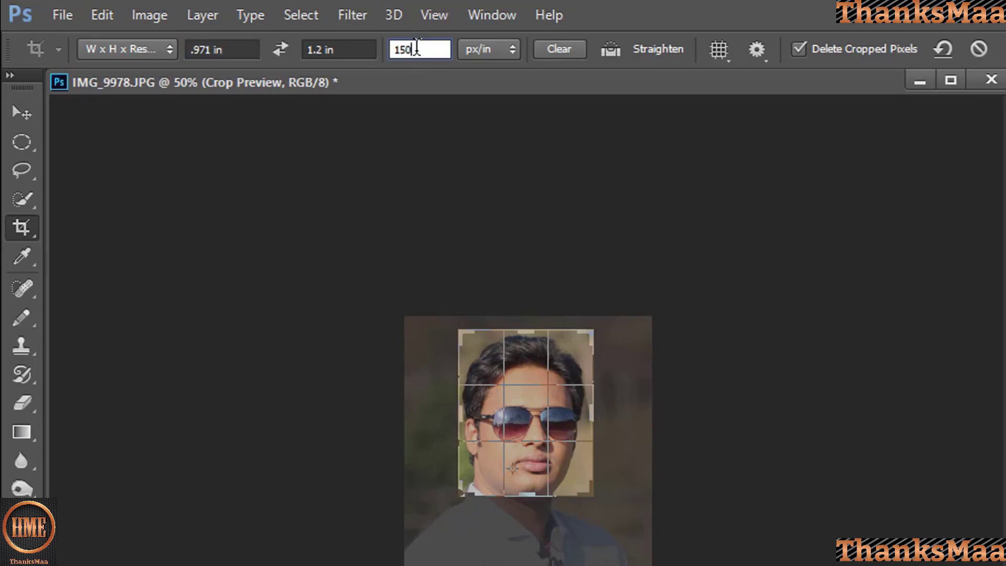
pyautogui.press('BackSpace')
pyautogui.press('BackSpace')
pyautogui.press('BackSpace')
pyautogui.write('300')
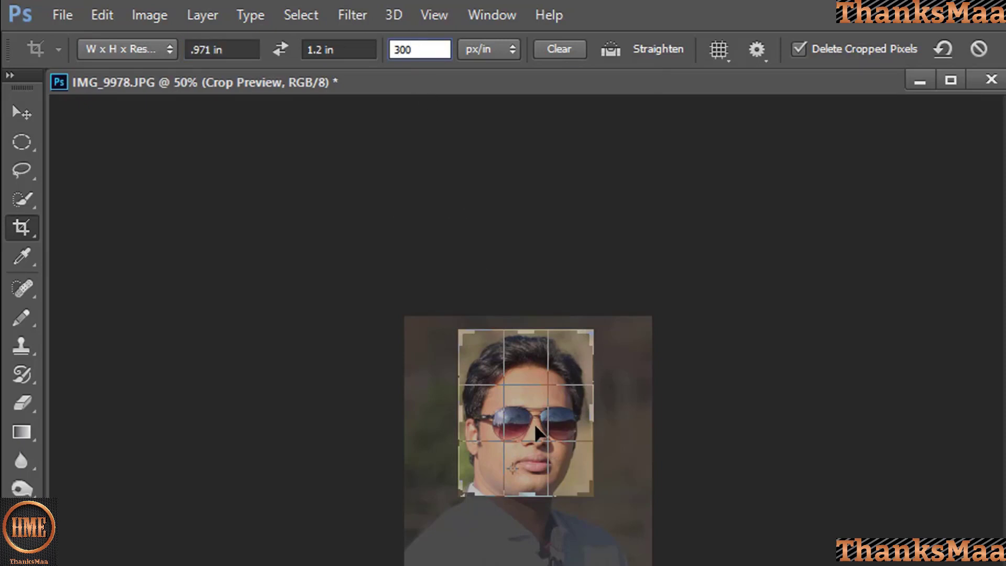
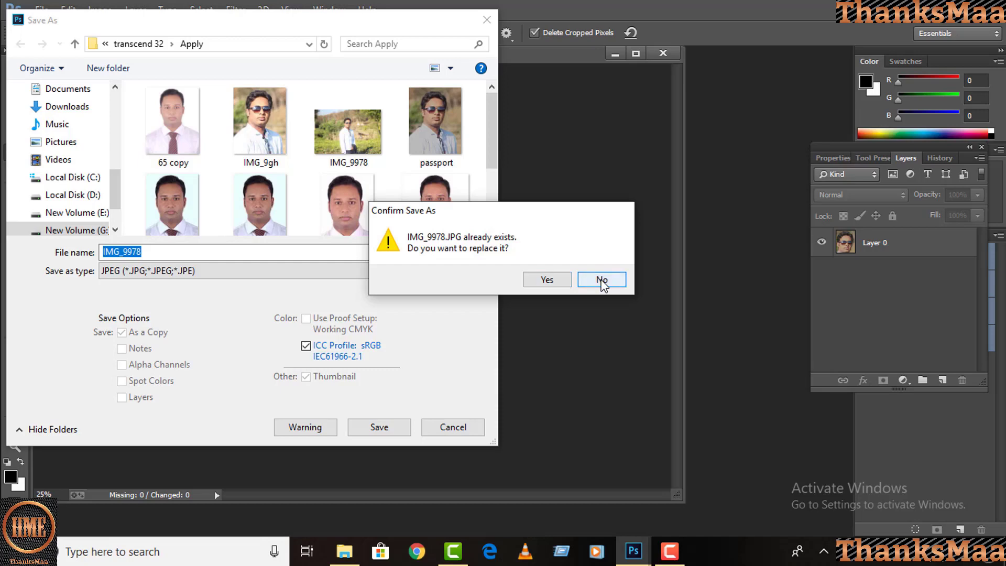
# - Keep the existing IMG_9978 file and save the crop as a JPEG named hhfffhg at quality 9 (High)
pyautogui.click(602, 280)
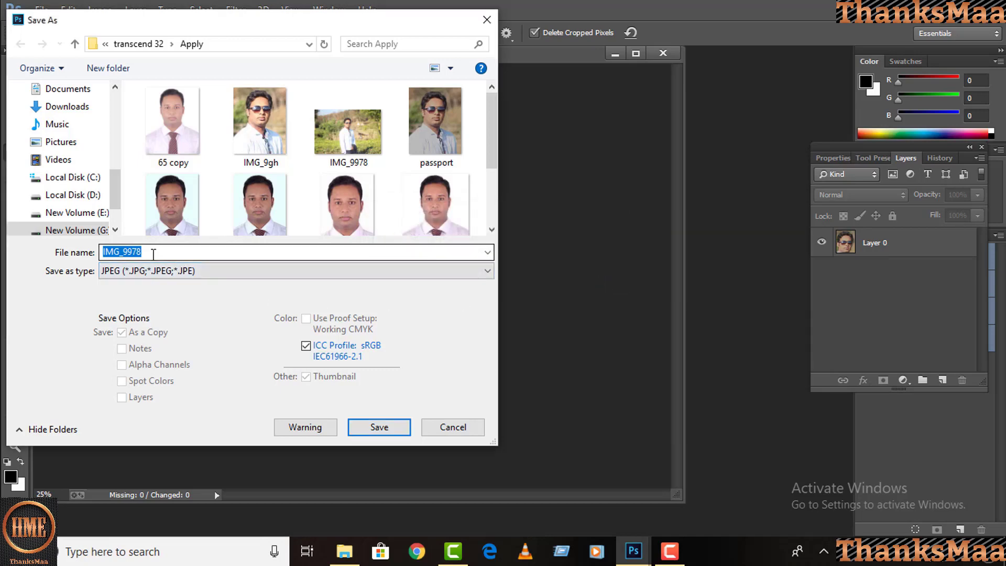
pyautogui.write('hhfffhg')
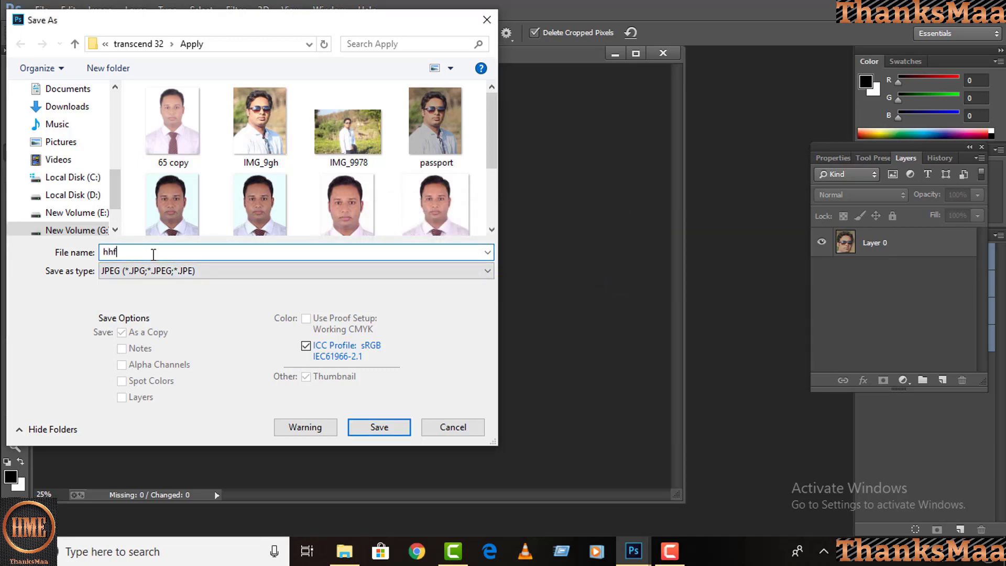
pyautogui.click(383, 433)
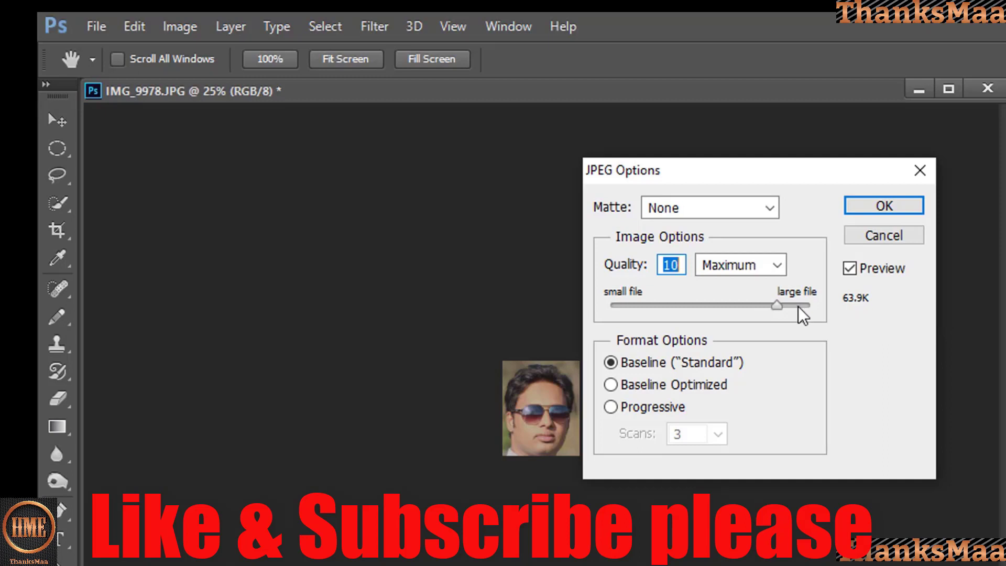
pyautogui.moveTo(778, 303); pyautogui.dragTo(764, 303)
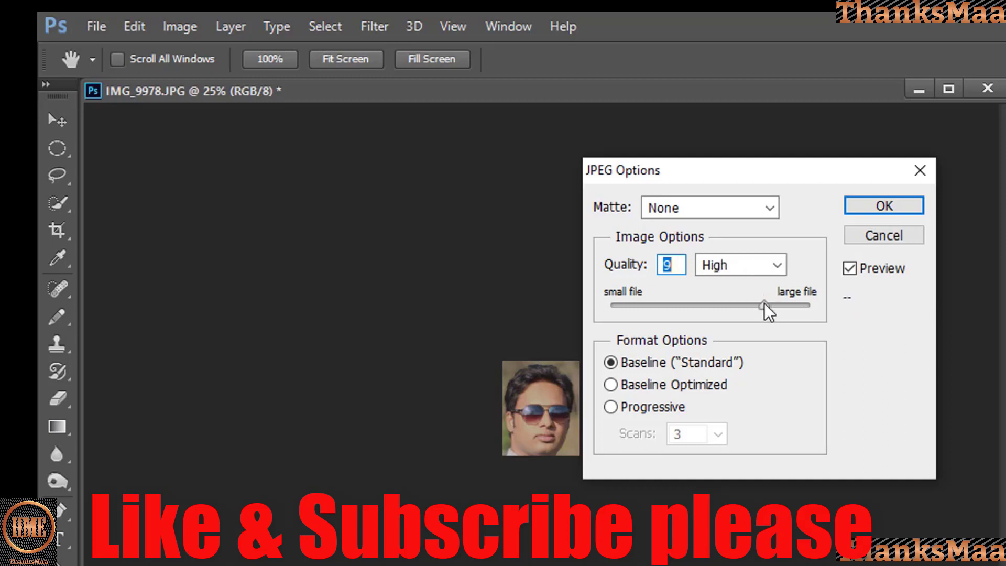
pyautogui.click(881, 205)
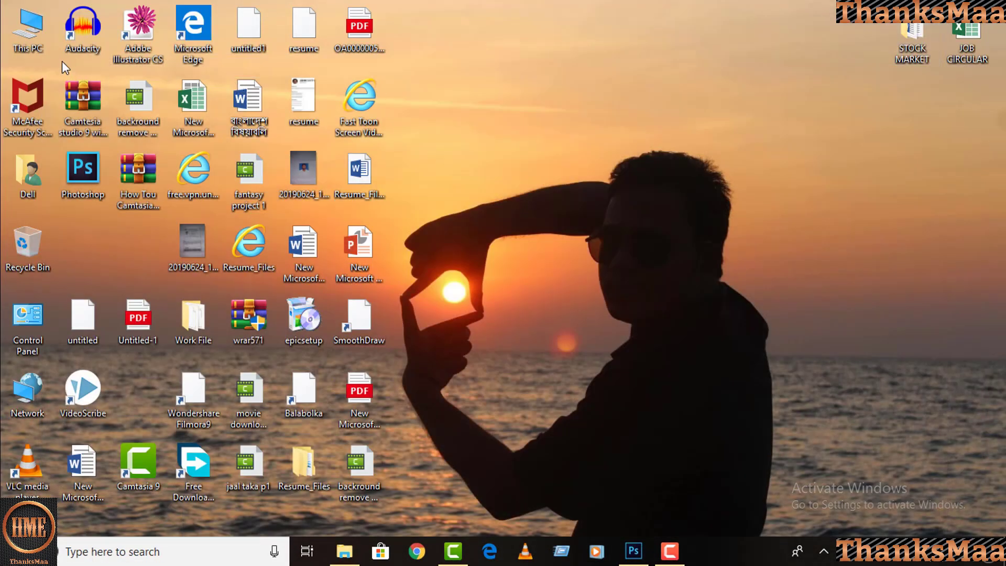
# - In File Explorer, go to the Apply folder inside transcend 32 on New Volume (G:) and open the hhfffhg image for viewing
pyautogui.doubleClick(23, 49)
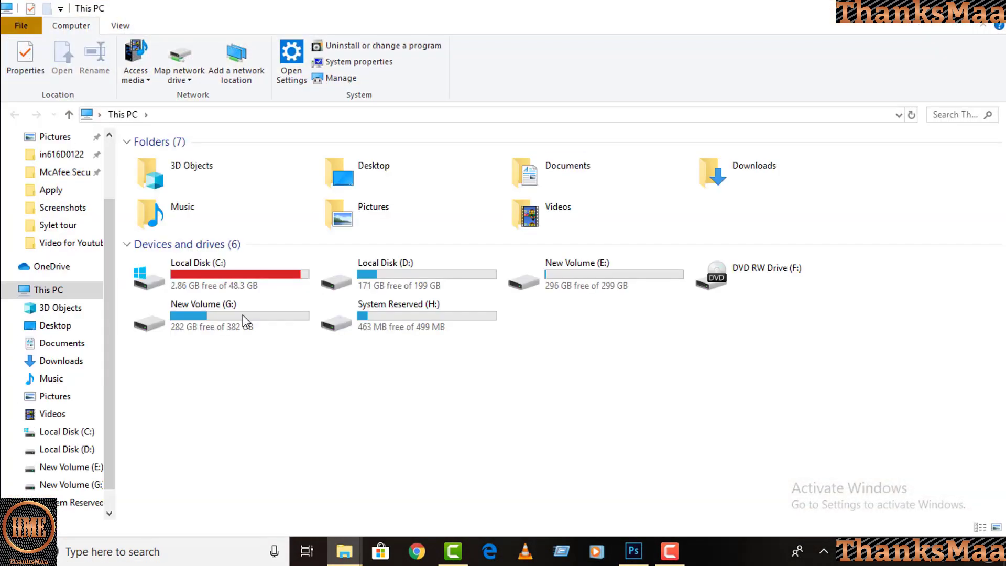
pyautogui.doubleClick(196, 330)
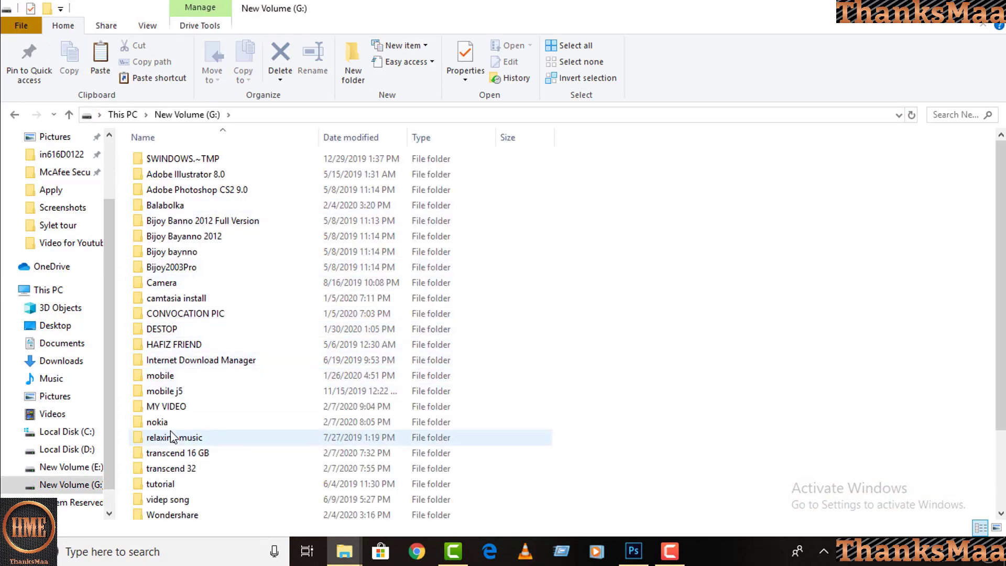
pyautogui.click(63, 489)
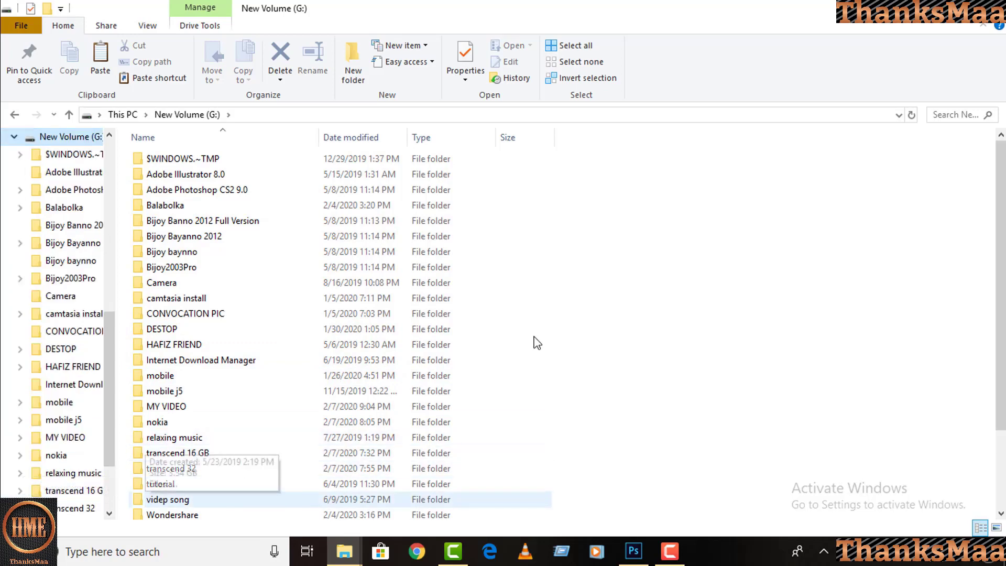
pyautogui.moveTo(1003, 207); pyautogui.dragTo(1001, 303)
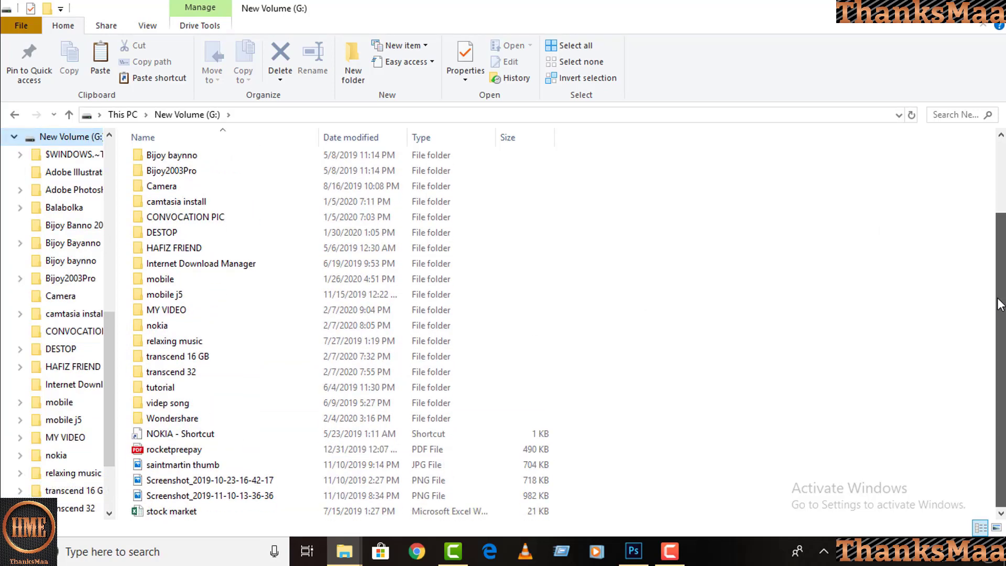
pyautogui.doubleClick(164, 372)
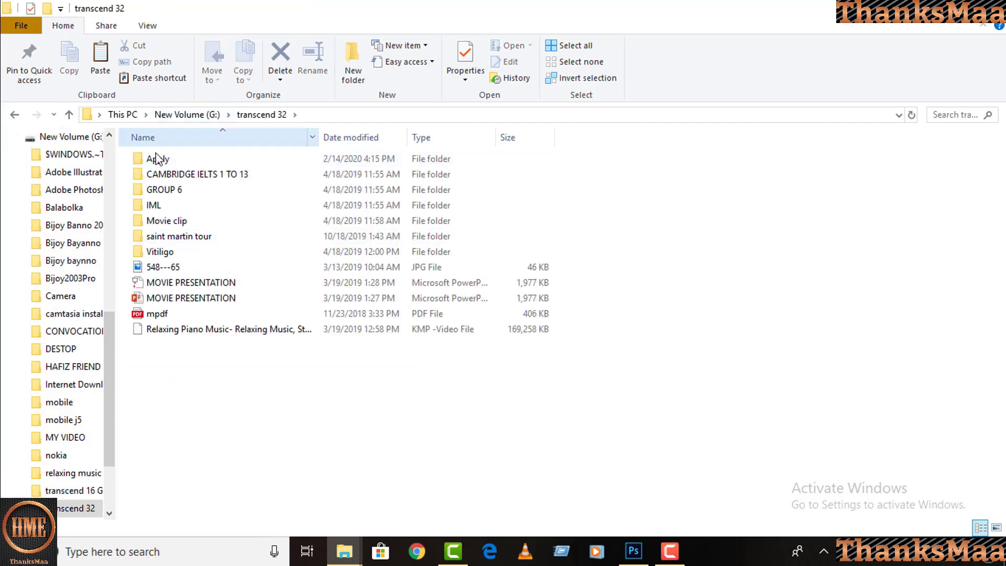
pyautogui.doubleClick(154, 160)
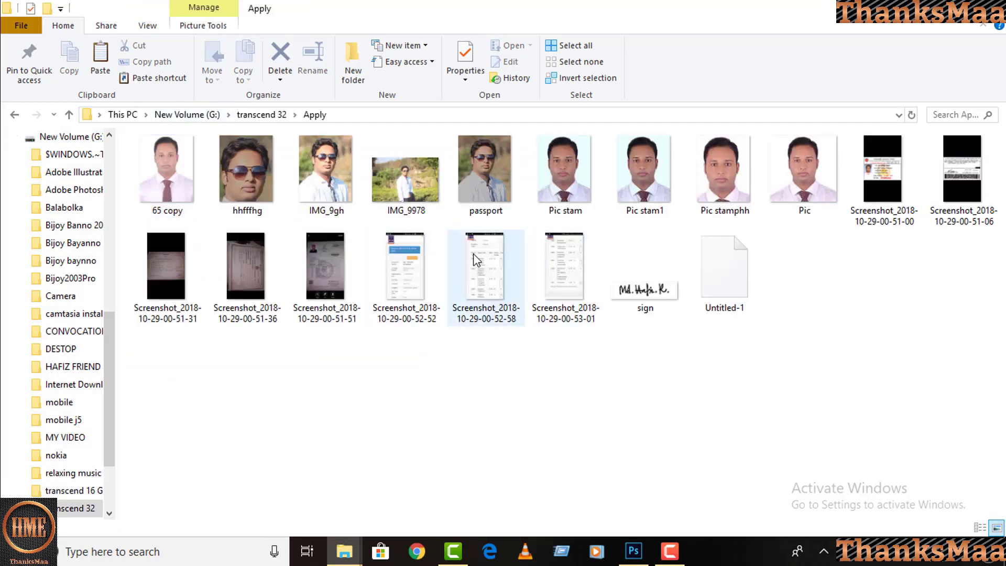
pyautogui.doubleClick(254, 180)
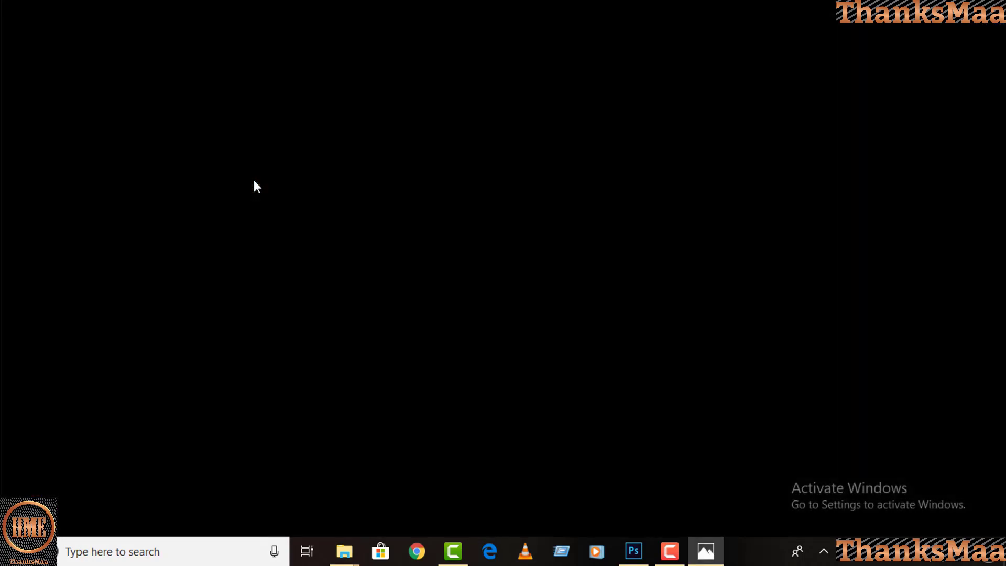